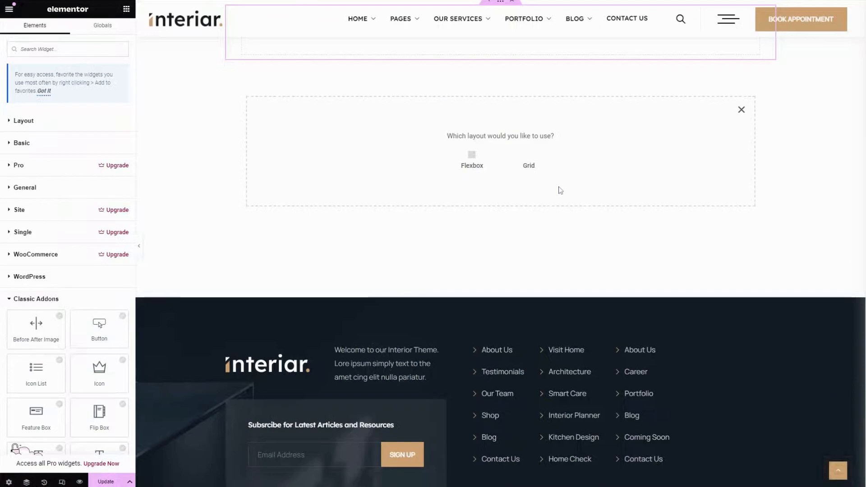
- Add a Flexbox container with the single-column, downward direction structure to the Classic Addon page
scroll(472, 158, "up", 2)
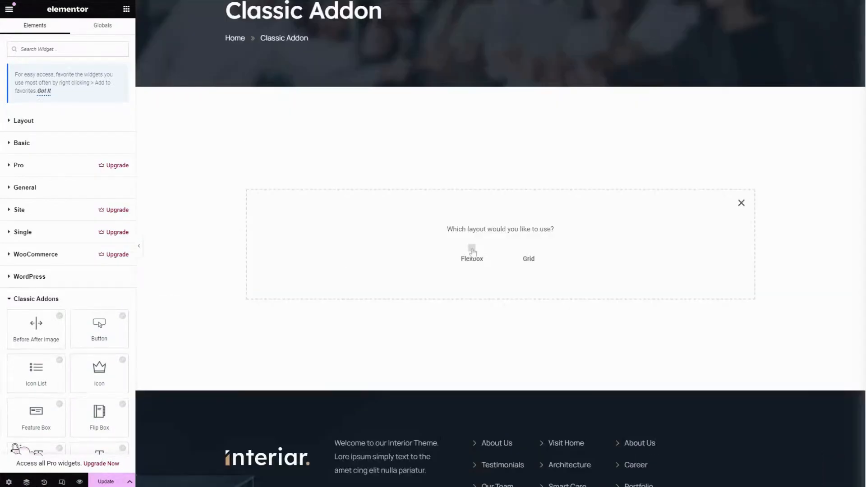
left_click(472, 249)
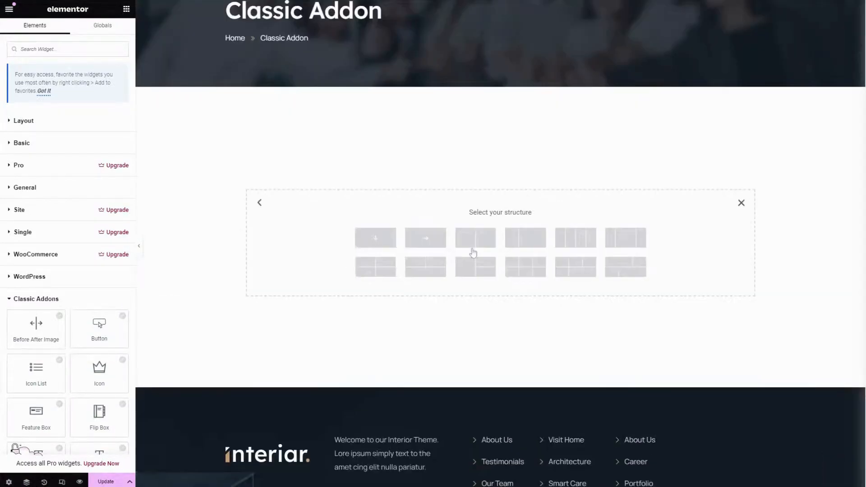
left_click(385, 238)
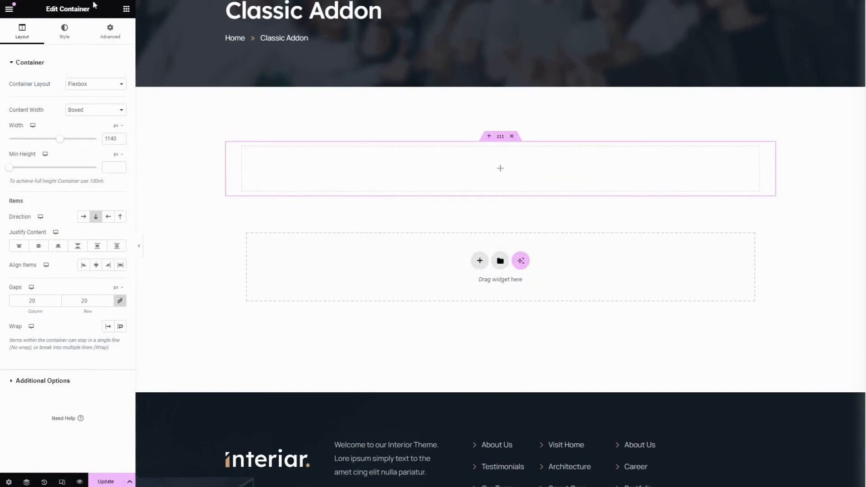
- Search the widgets for "blog" and add the Blog widget to the new container
left_click(126, 9)
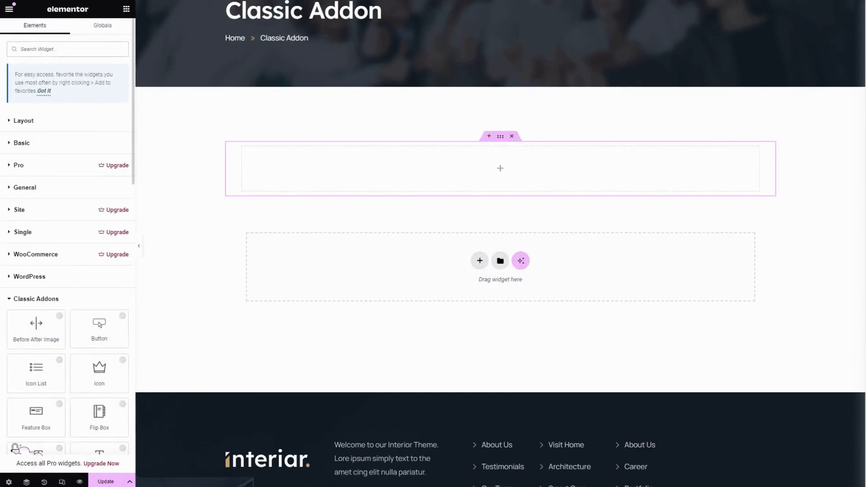
type("blog")
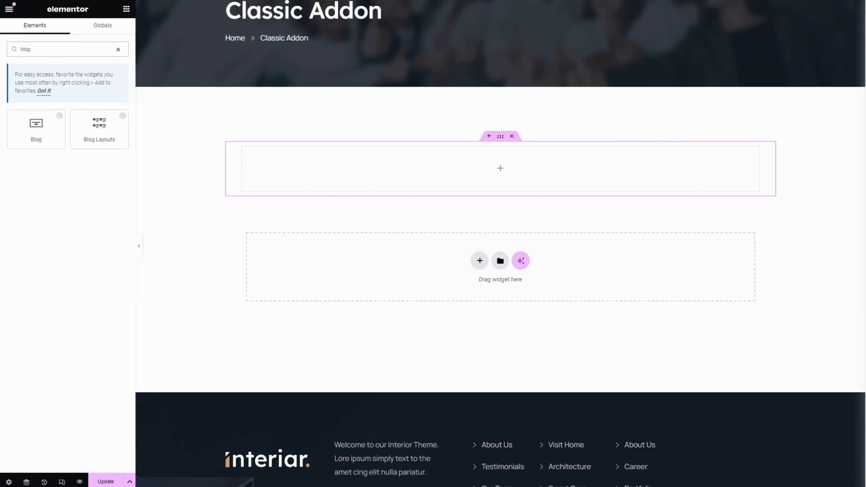
left_click(38, 129)
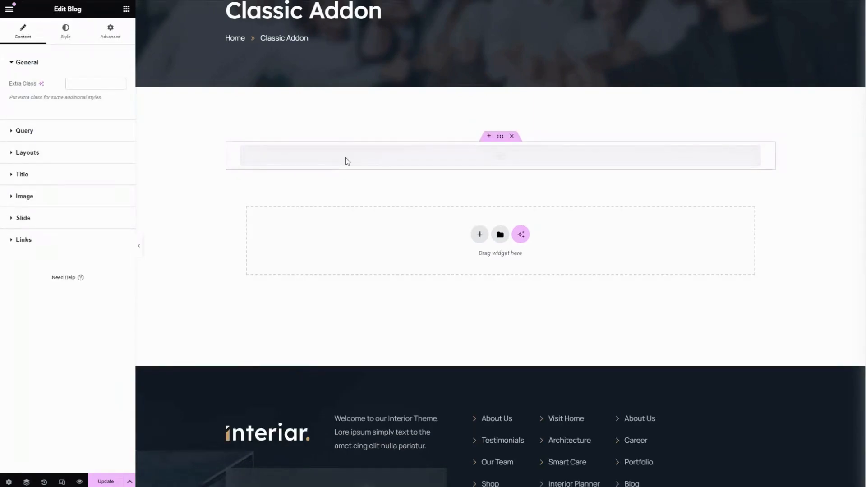
left_click(93, 84)
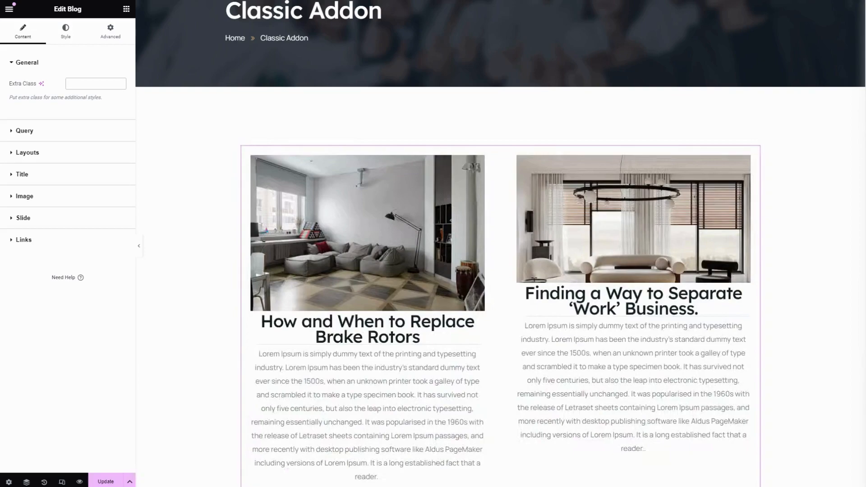
- Set the blog query to 5 posts per page and filter it by the author admin
left_click(54, 133)
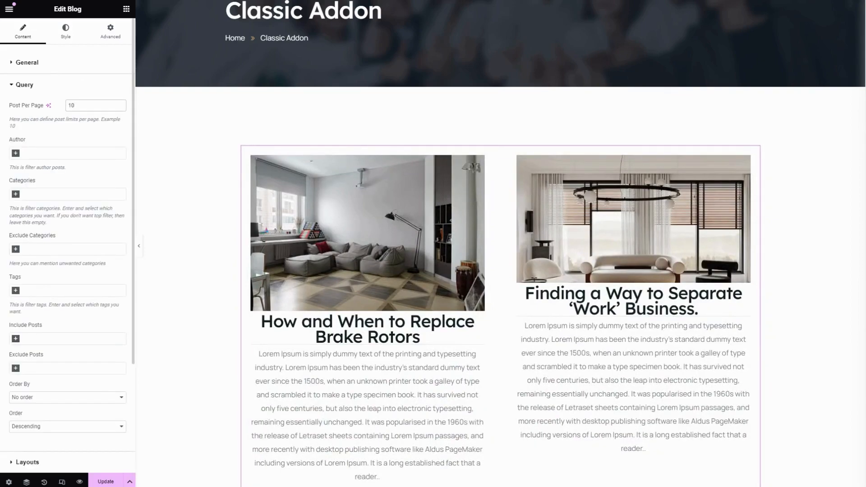
left_click_drag(80, 106, 63, 107)
type("5")
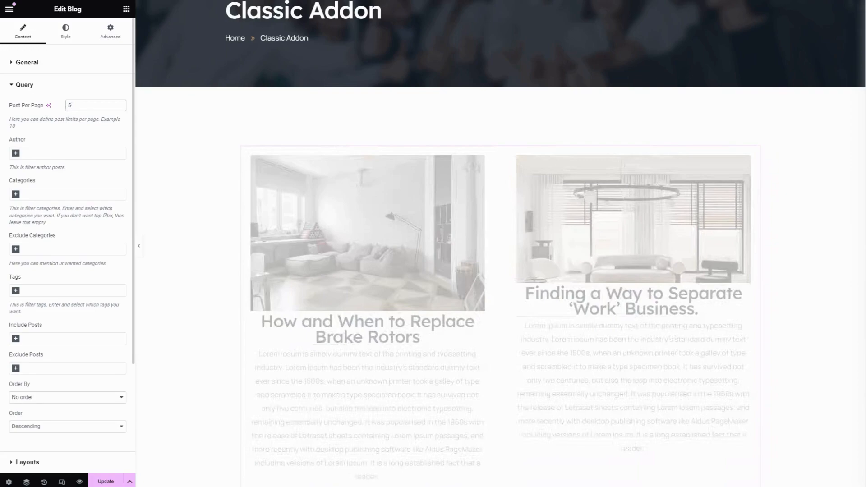
left_click(16, 154)
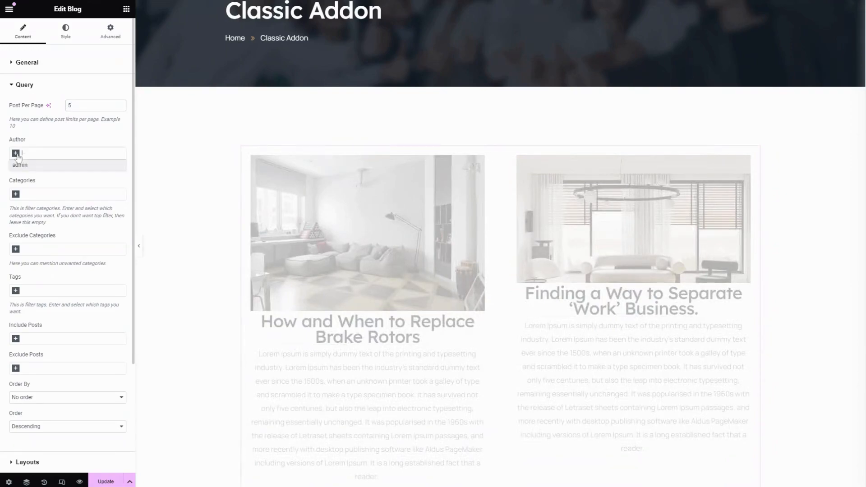
left_click(20, 165)
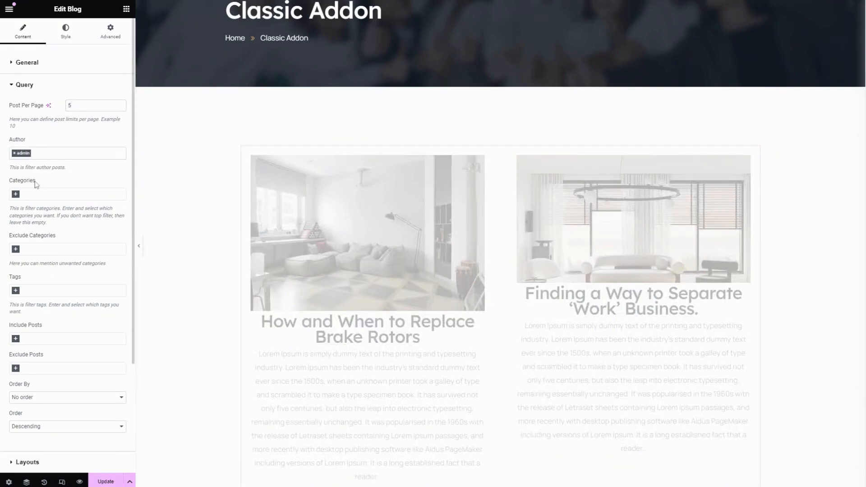
- Filter the blog query by the categories Architecture, Building, Exterior and Interior
left_click(16, 196)
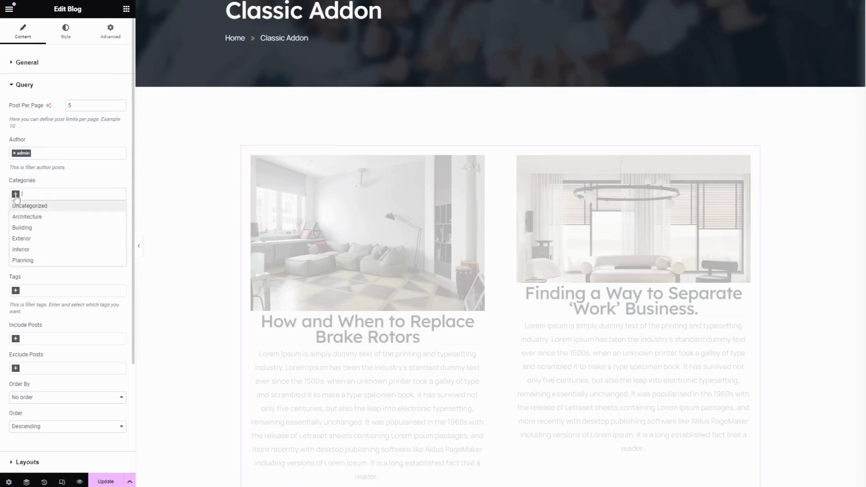
left_click(25, 217)
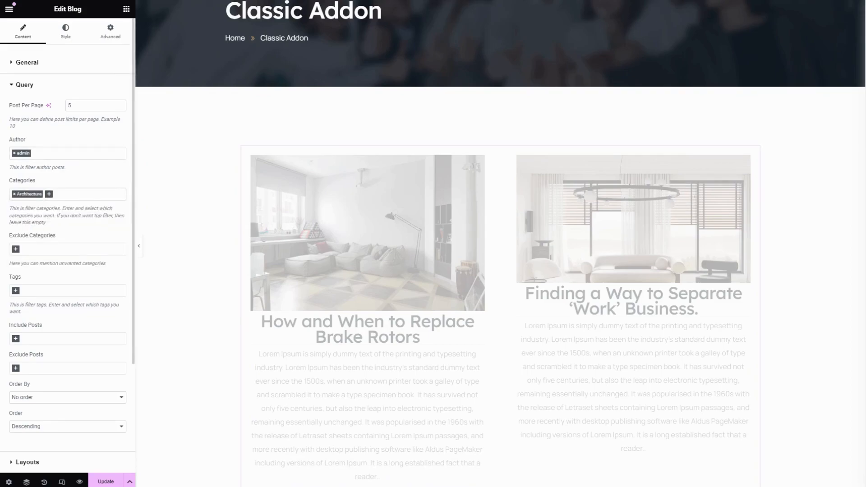
left_click(52, 197)
left_click(41, 228)
left_click(74, 195)
left_click(36, 244)
left_click(95, 195)
left_click(44, 251)
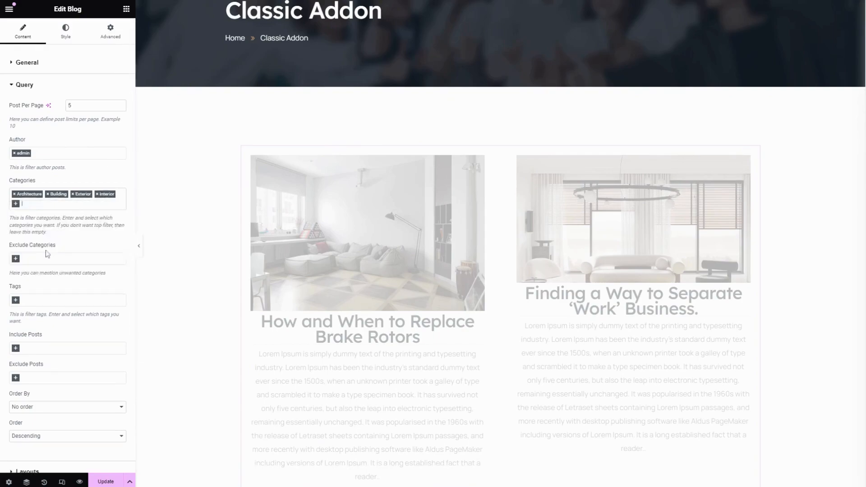
- Exclude the Planning category from the blog query
scroll(27, 251, "down", 2)
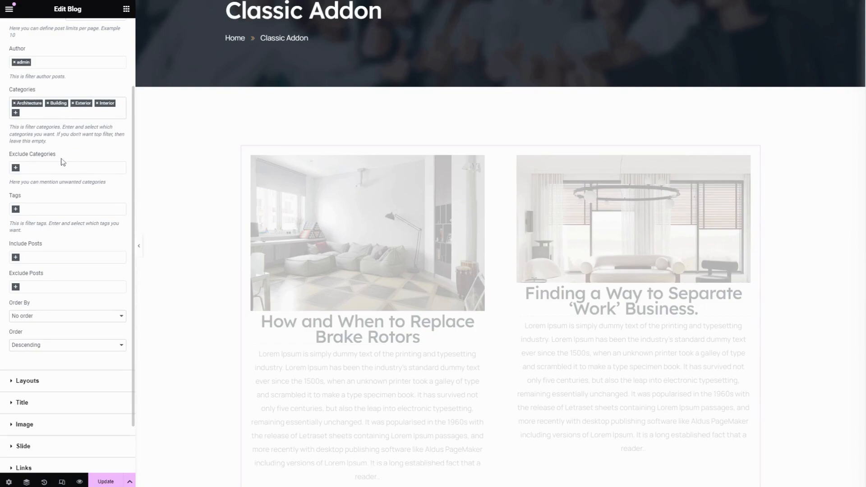
left_click(15, 168)
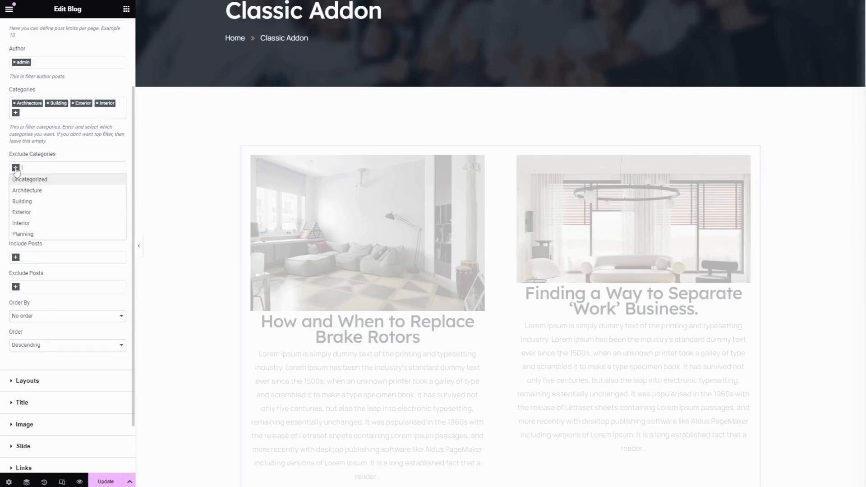
left_click(33, 234)
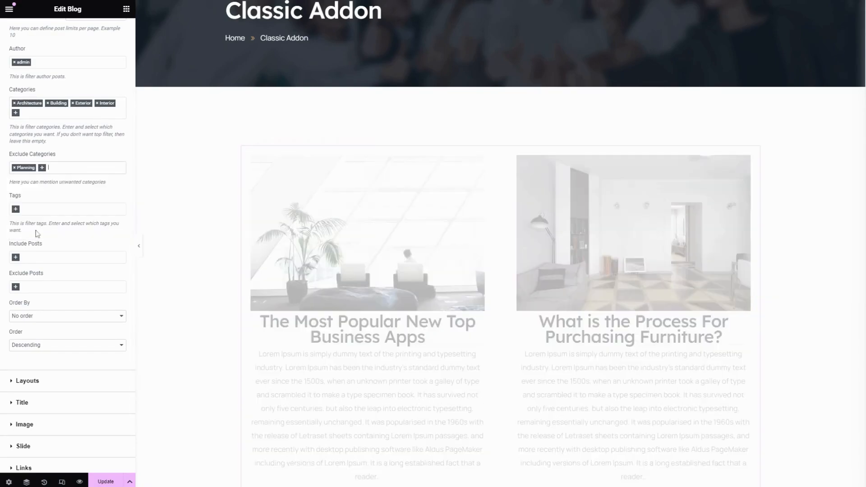
- Filter the blog query by the tags building, business, exterior, interior and kitchen
left_click(16, 209)
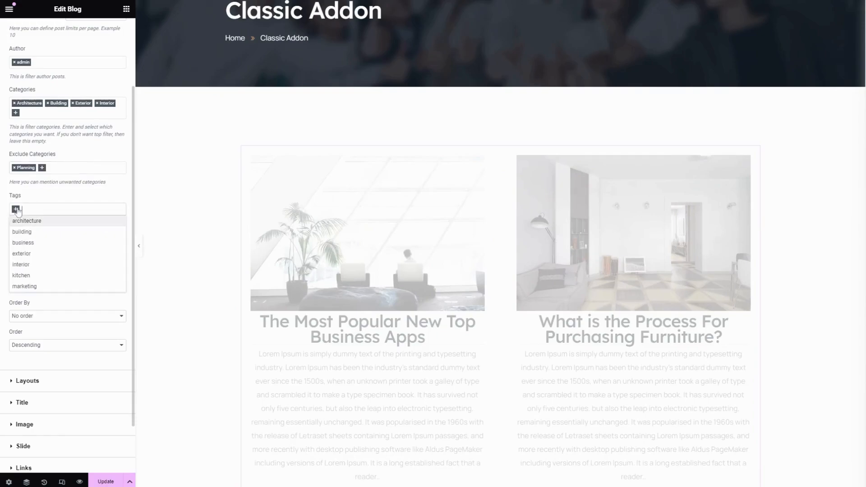
left_click(35, 232)
left_click(40, 209)
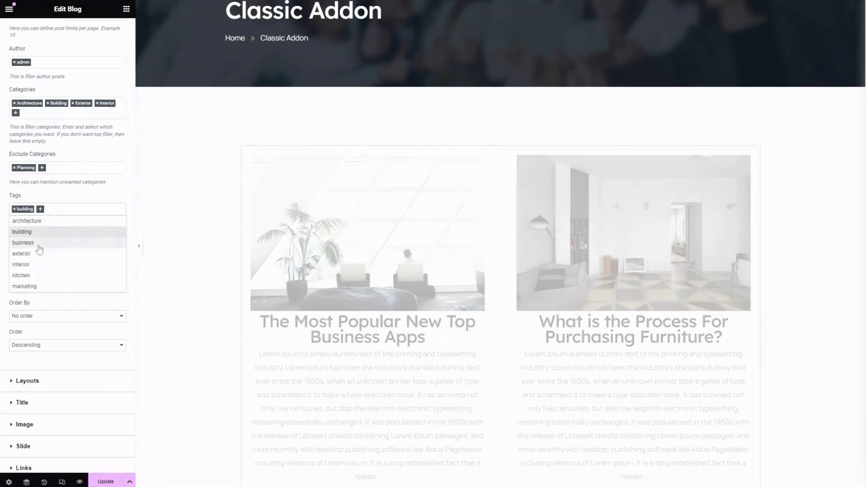
left_click(39, 244)
left_click(66, 209)
left_click(40, 254)
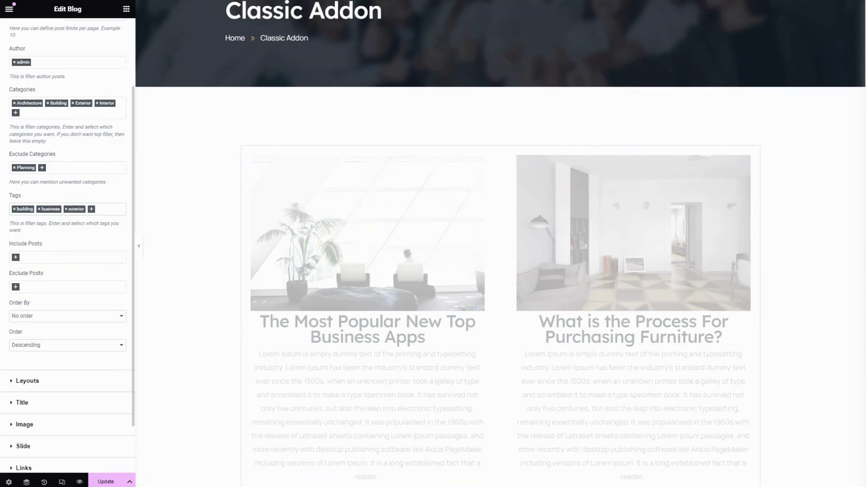
left_click(92, 209)
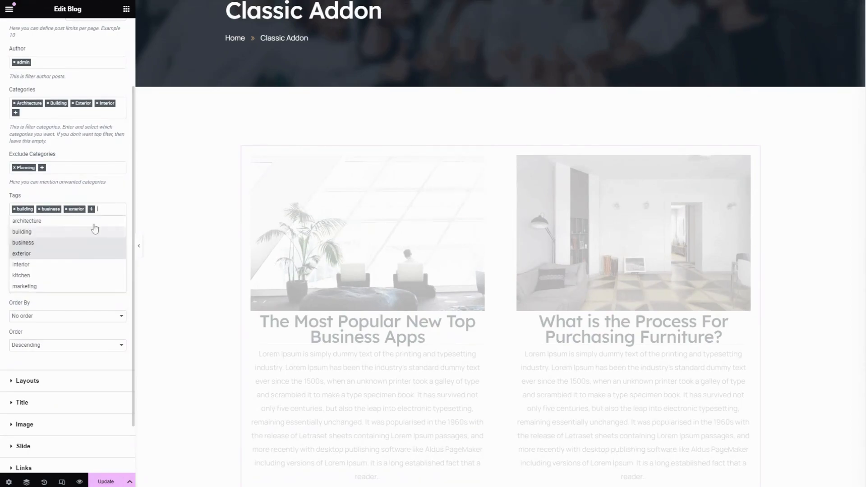
left_click(29, 266)
left_click(115, 209)
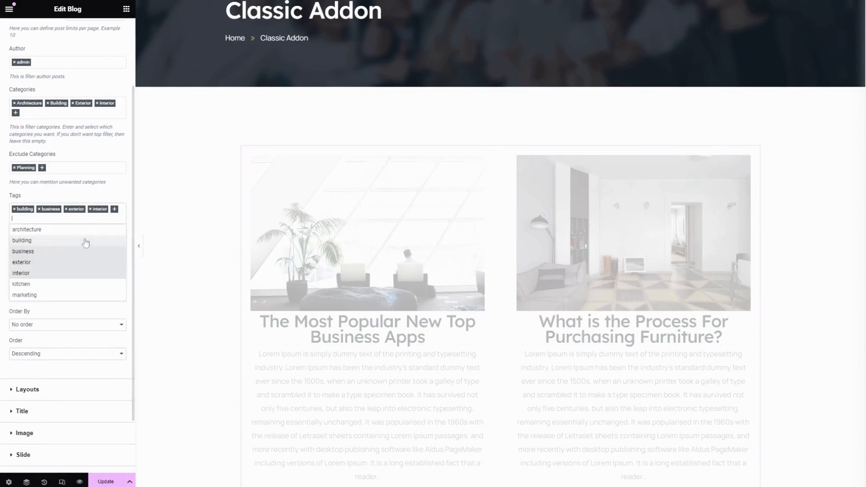
left_click(39, 286)
- Include the posts "The Most Popular New Top Business Apps" and "How To Start A Interior Business In 2022" in the query
scroll(71, 246, "down", 2)
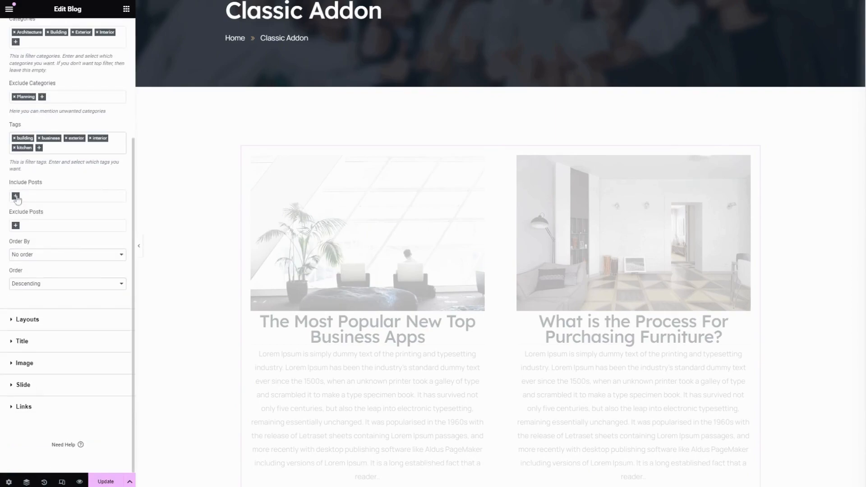
left_click(16, 197)
left_click(64, 219)
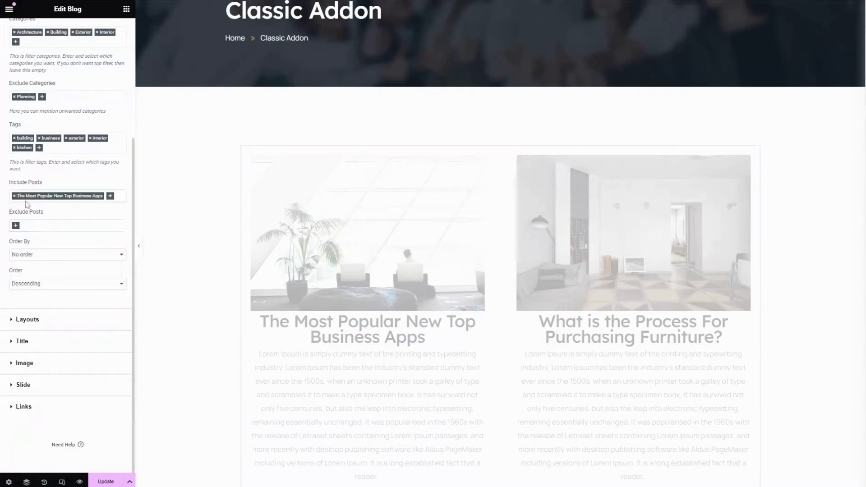
left_click(110, 196)
left_click(67, 246)
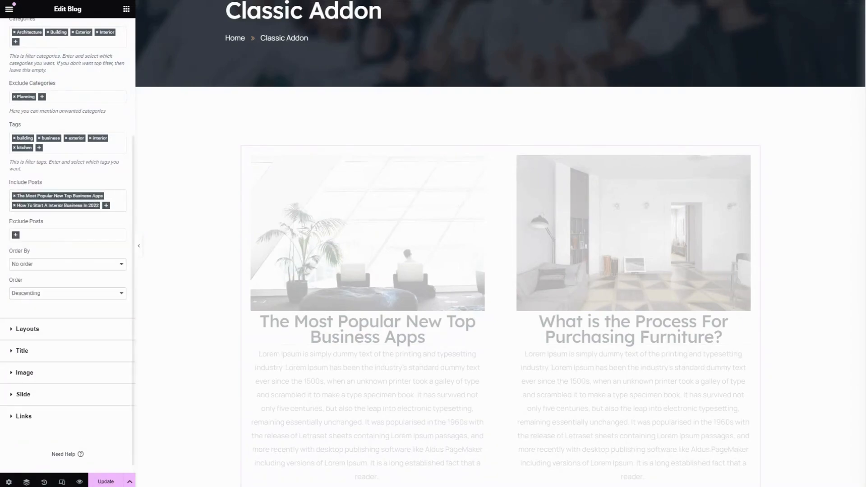
- Add "4 Ways to Create Extra Space in Small Homes" and "Things to Know When Choosing Sofa" to the included posts
left_click(107, 206)
left_click(61, 270)
left_click(116, 215)
left_click(63, 294)
left_click(116, 225)
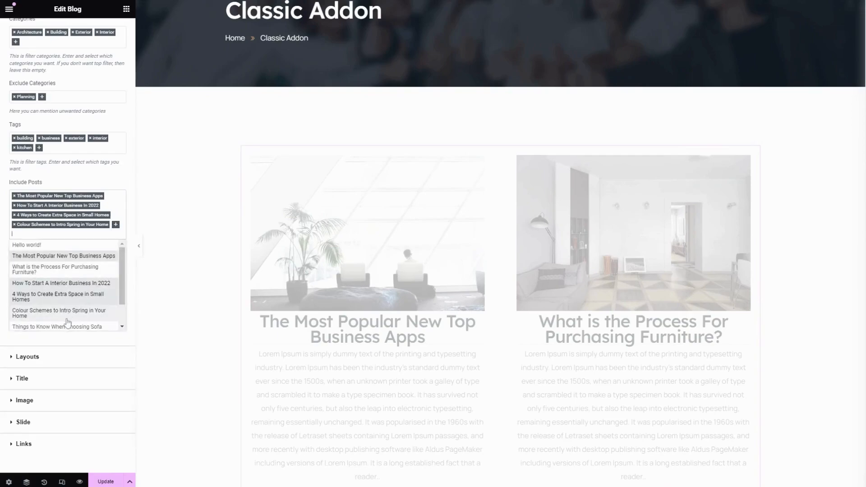
left_click(67, 319)
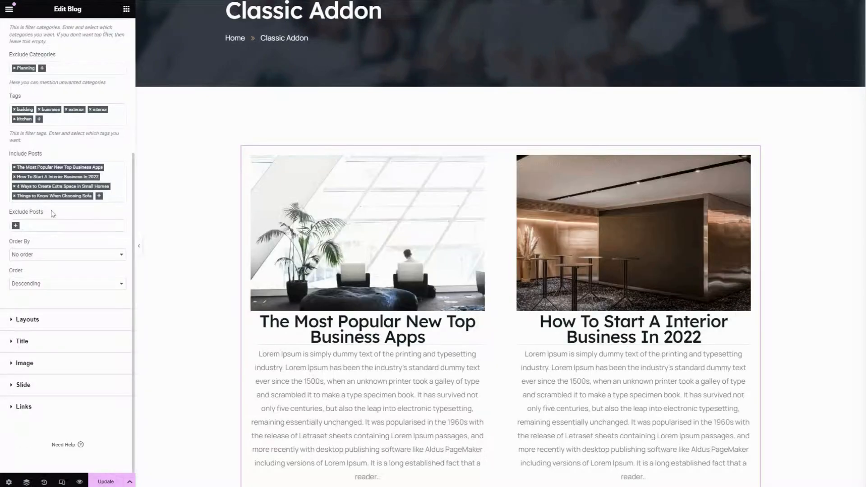
left_click(37, 225)
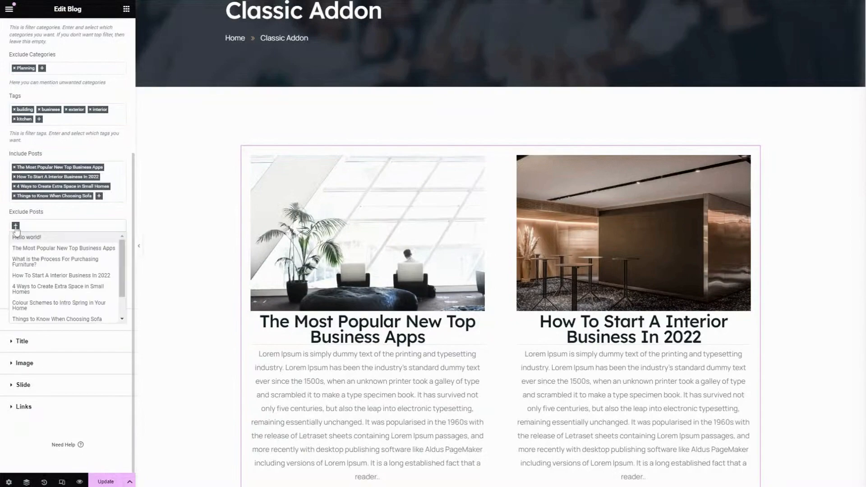
scroll(38, 232, "down", 2)
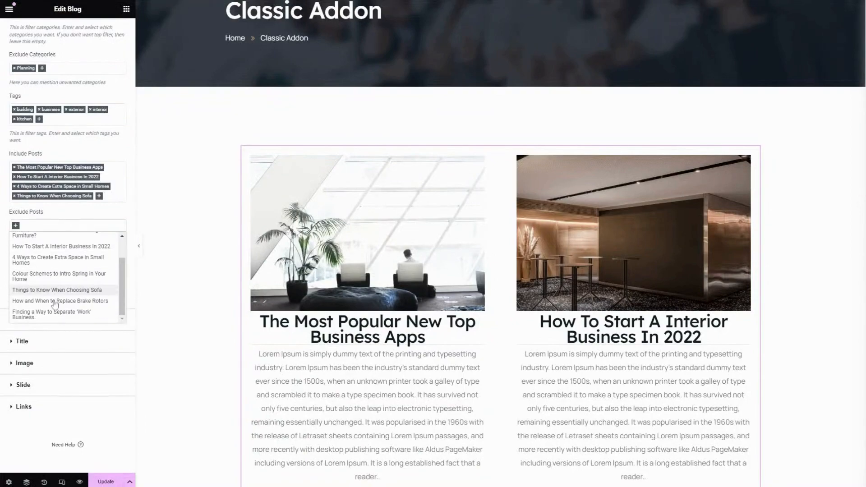
left_click(51, 217)
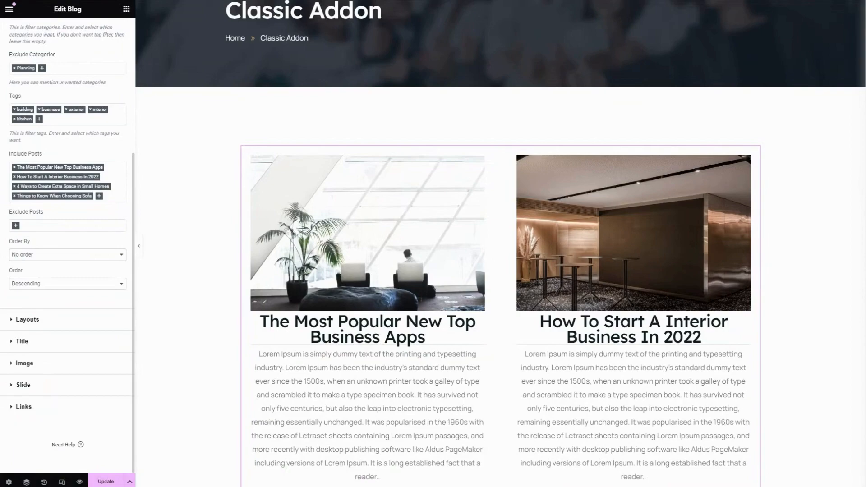
left_click(67, 226)
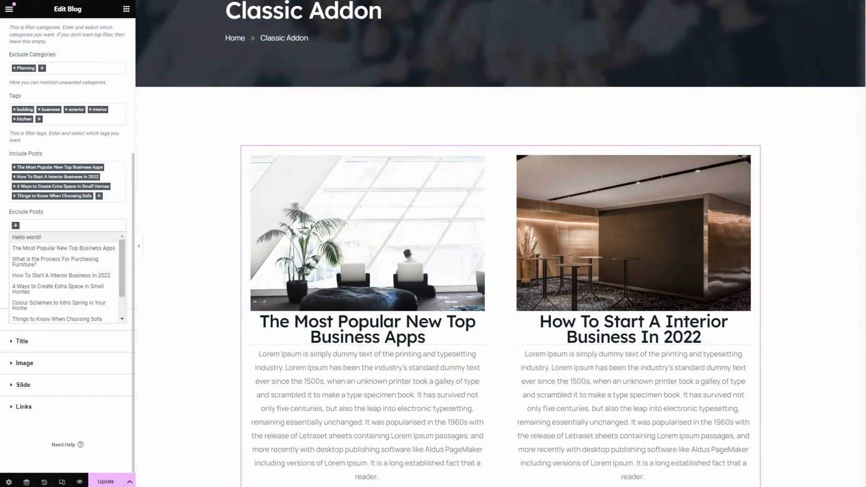
left_click(67, 221)
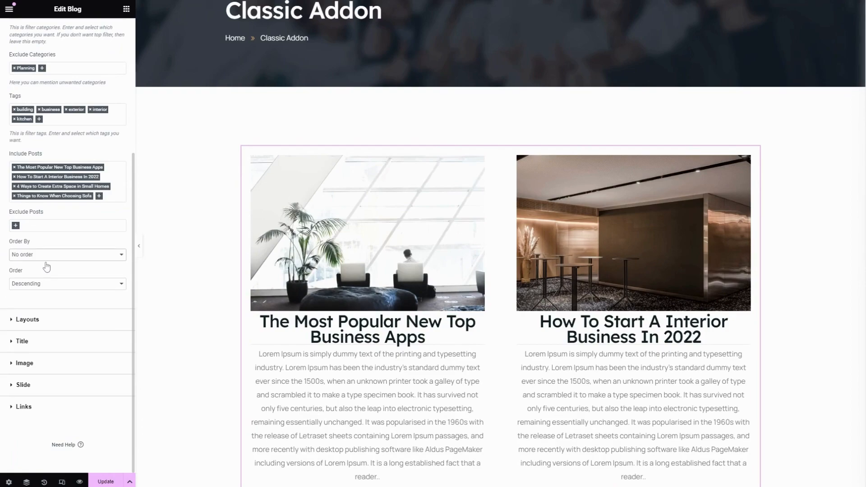
- Order the blog posts by Date in ascending order
left_click(41, 248)
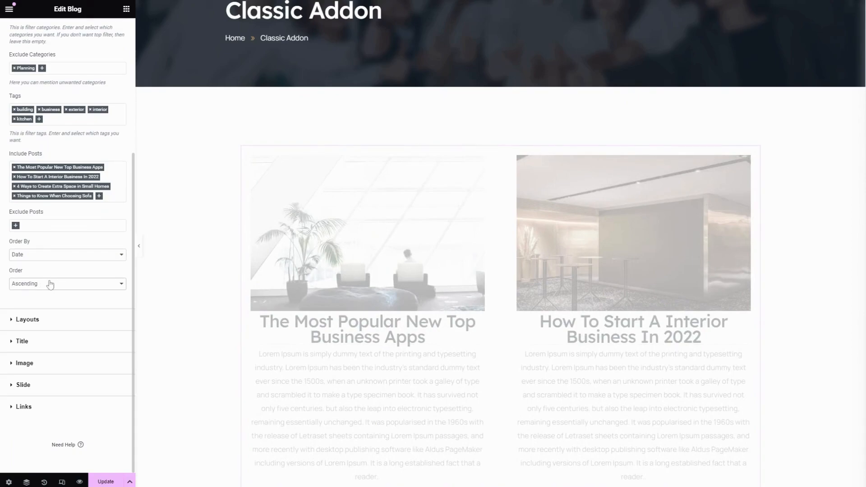
left_click(45, 286)
left_click(40, 294)
- Set the alignment in the Blog widget's layout settings to left
left_click(54, 319)
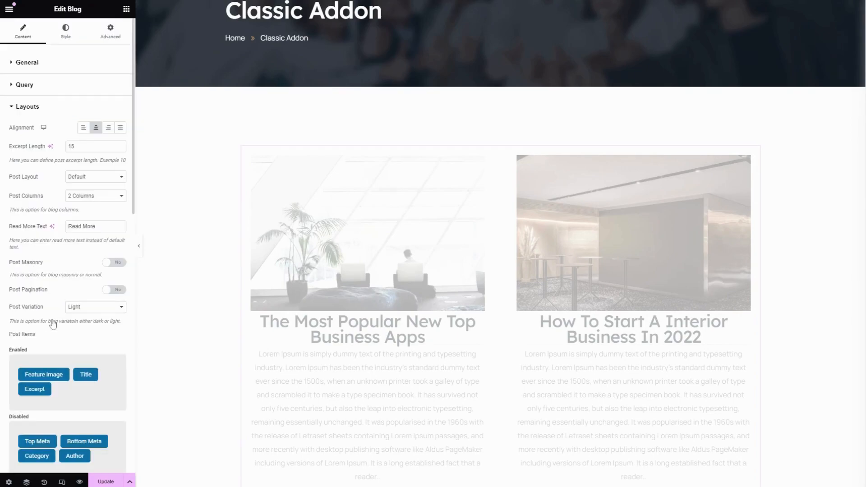
left_click(83, 128)
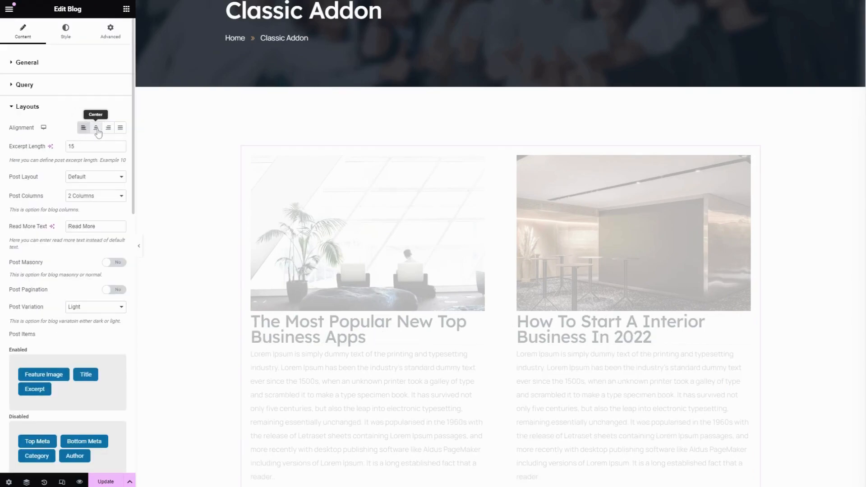
- Try the center, right and justified alignments for the blog posts and return the alignment to left
left_click(96, 128)
left_click(108, 128)
left_click(120, 131)
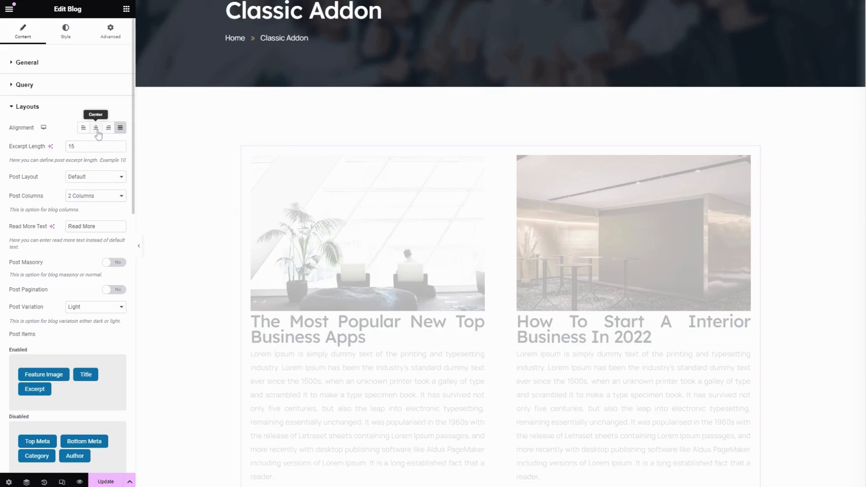
left_click(83, 129)
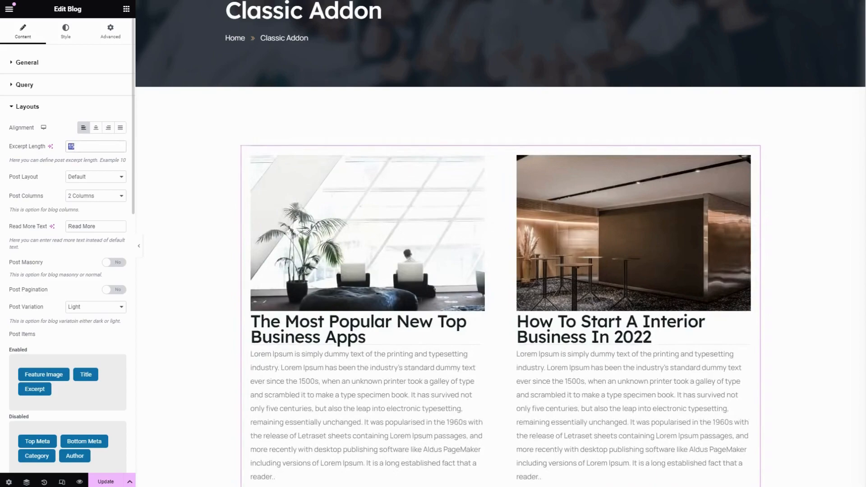
- Set the excerpt length to 5 and the post layout to Classic Pro
type("5")
key("Down")
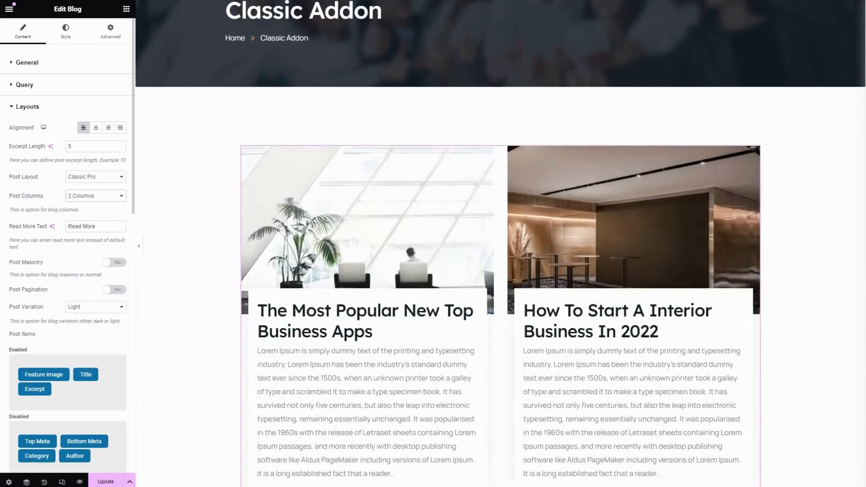
scroll(17, 180, "down", 3)
scroll(45, 170, "up", 2)
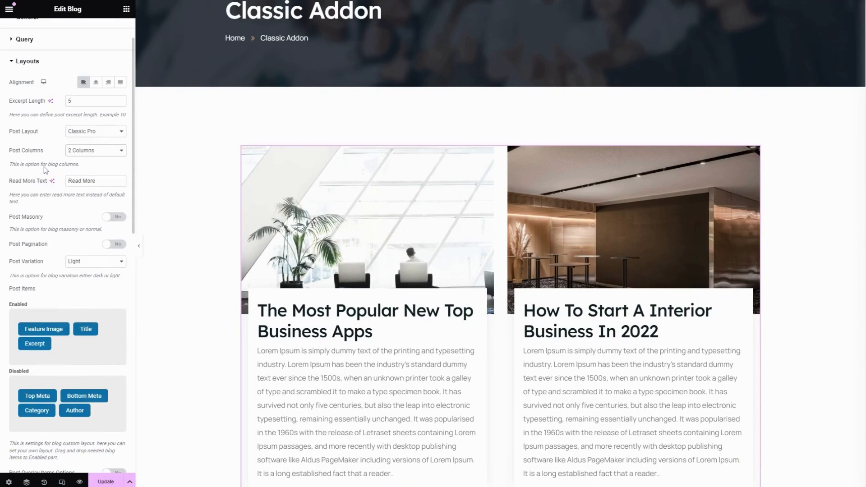
- Try the Post Masonry option and switch it off again
left_click_drag(98, 181, 67, 181)
scroll(344, 326, "down", 5)
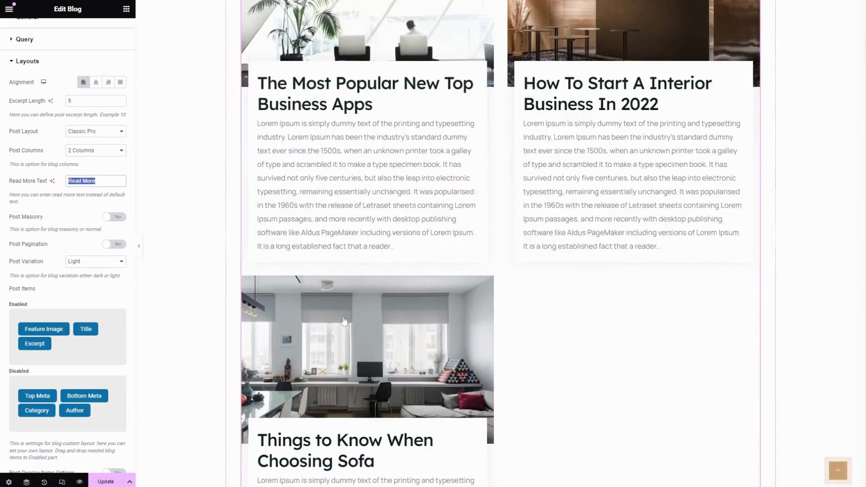
left_click(57, 221)
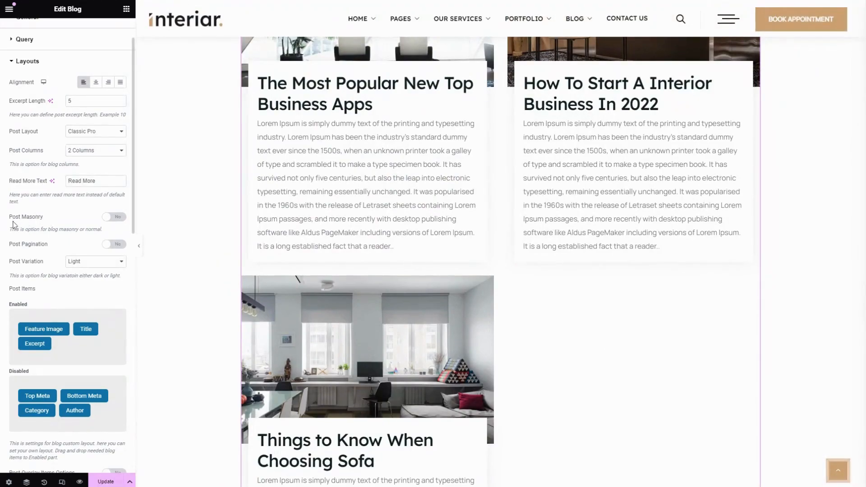
left_click(108, 218)
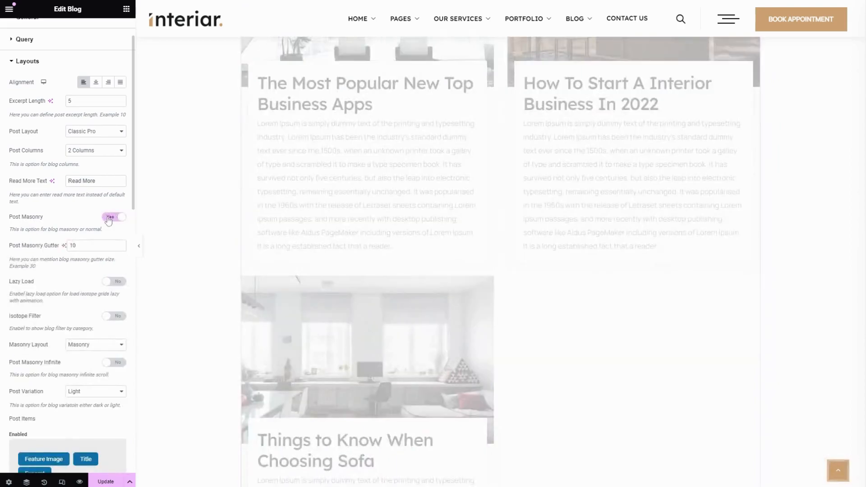
left_click(107, 218)
- Enable Author, Top Meta, Category and Bottom Meta in the post items and disable Excerpt
scroll(65, 207, "down", 2)
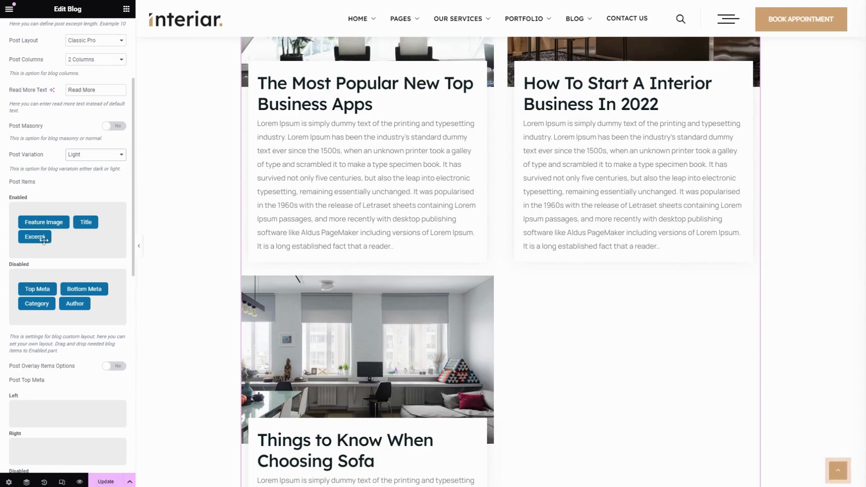
mouse_move(41, 289)
left_mouse_down()
mouse_move(67, 238)
mouse_move(77, 286)
mouse_move(42, 295)
mouse_move(41, 278)
mouse_move(32, 286)
left_mouse_up()
left_click_drag(75, 304, 34, 238)
mouse_move(40, 289)
left_mouse_down()
mouse_move(48, 251)
mouse_move(88, 247)
mouse_move(14, 257)
mouse_move(43, 316)
mouse_move(33, 304)
left_mouse_up()
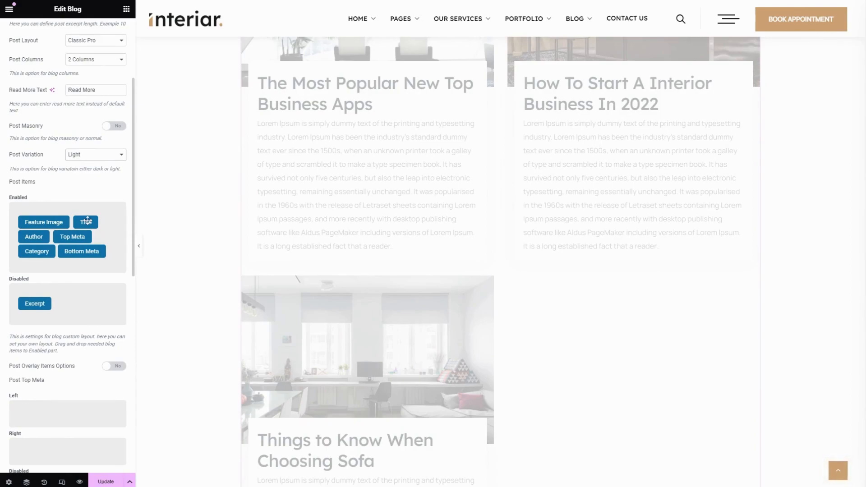
- Place Top Meta ahead of Title in the enabled post items, and disable Author and Category
left_click_drag(82, 222, 13, 222)
left_click_drag(71, 222, 78, 301)
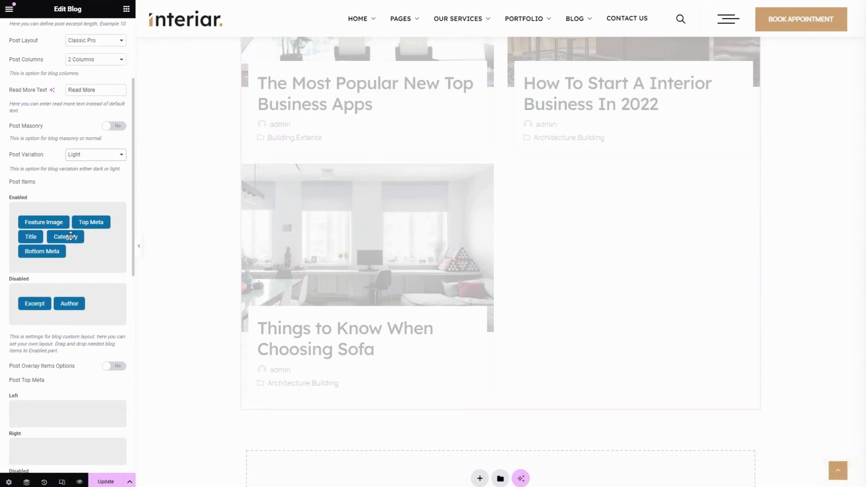
left_click_drag(71, 235, 81, 302)
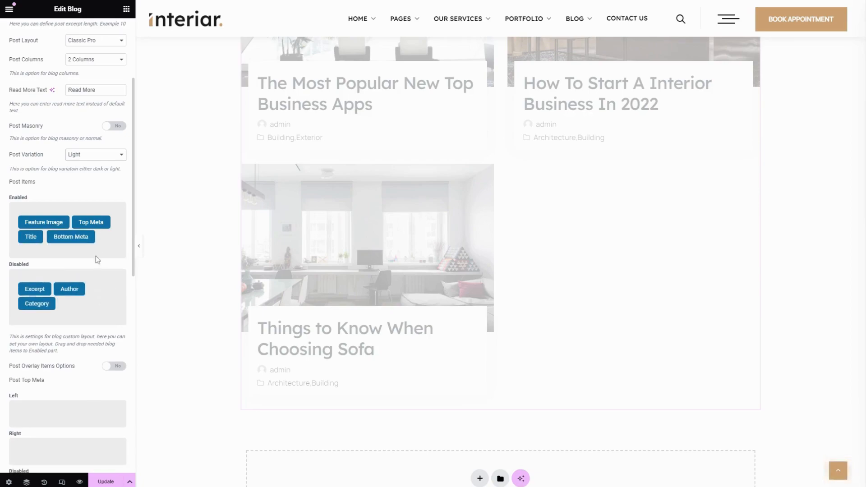
- Turn on the Post Overlay Items Options and enable Title and Author as overlay items
scroll(97, 258, "down", 3)
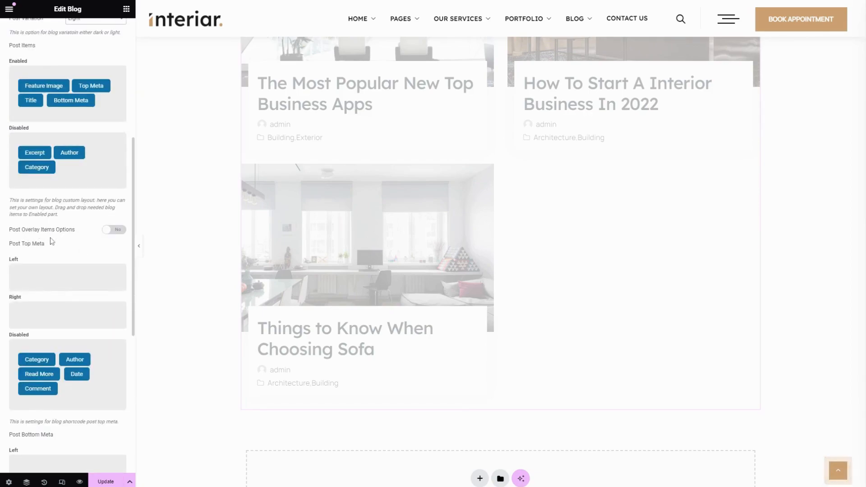
left_click(114, 231)
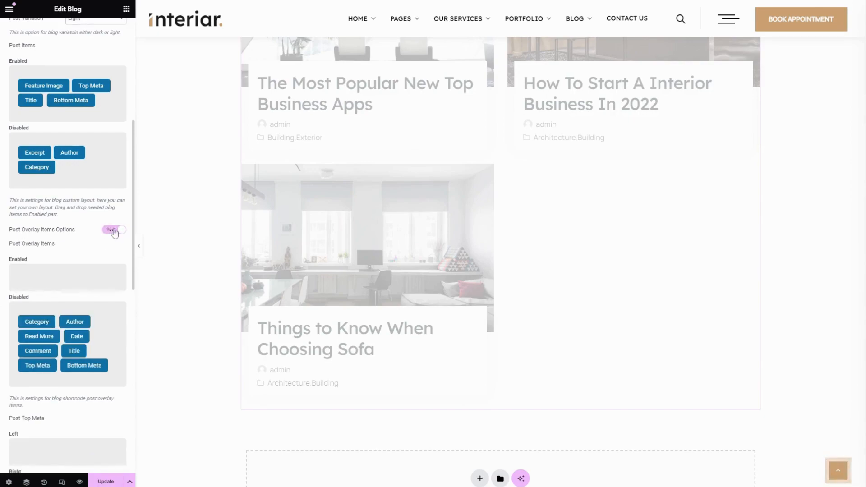
left_click(114, 230)
left_click(114, 231)
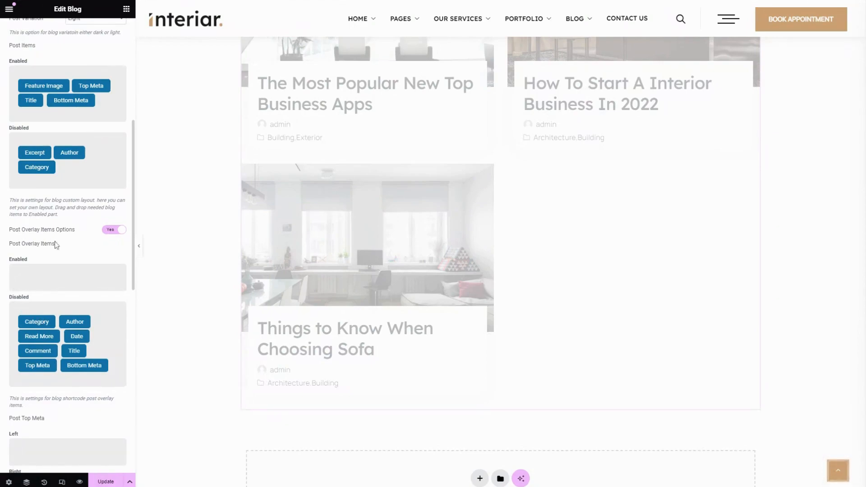
left_click_drag(57, 274, 29, 284)
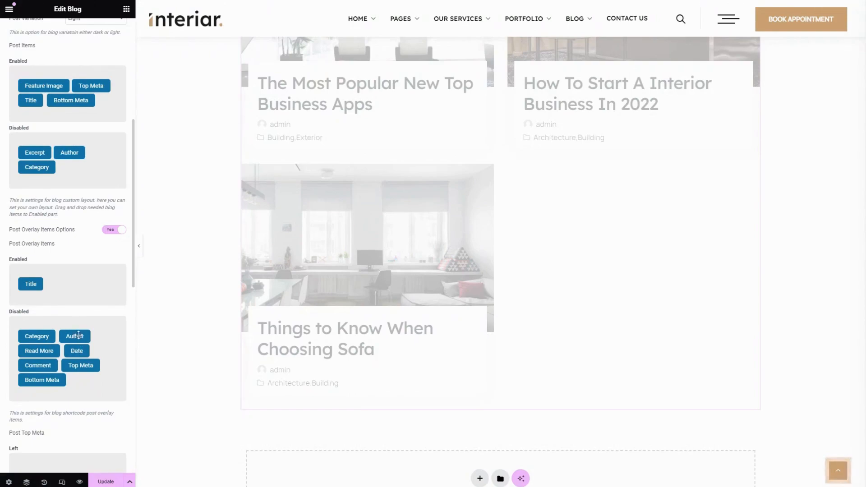
left_click_drag(75, 336, 61, 284)
- Assign Category to the Left area of the Post Top Meta
scroll(90, 270, "down", 2)
scroll(91, 269, "down", 3)
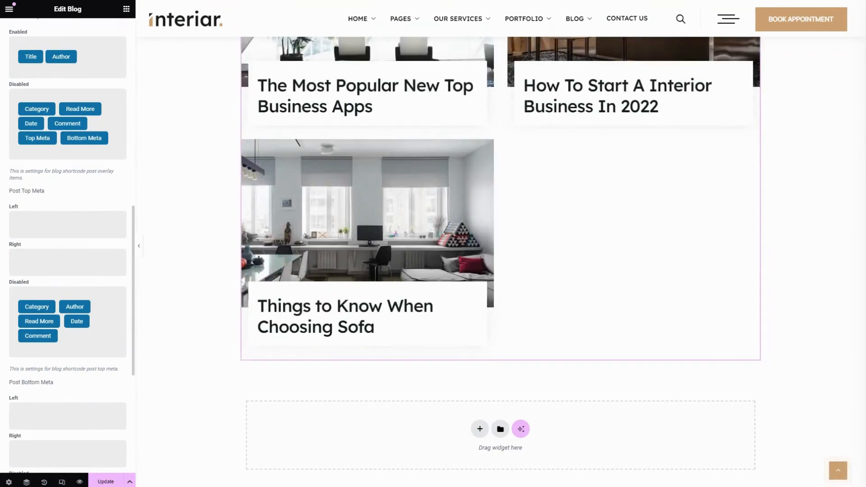
left_click_drag(33, 304, 38, 231)
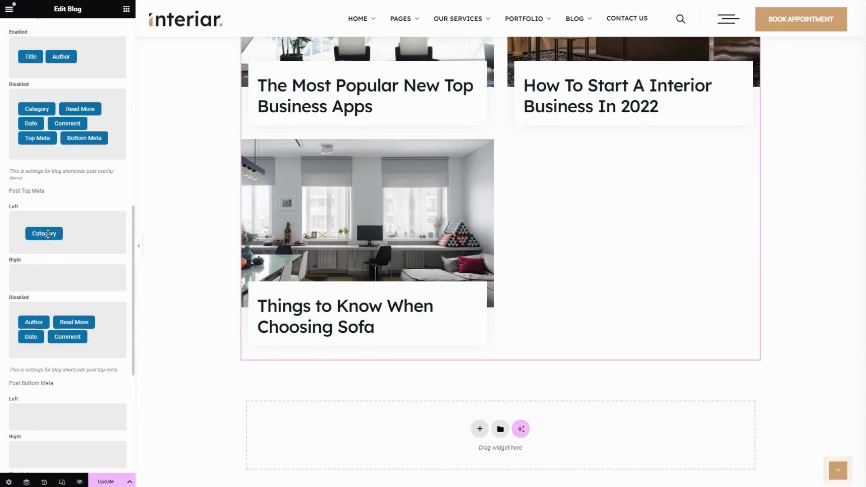
- Assign Read More to the Left area of the Post Bottom Meta
scroll(77, 262, "down", 2)
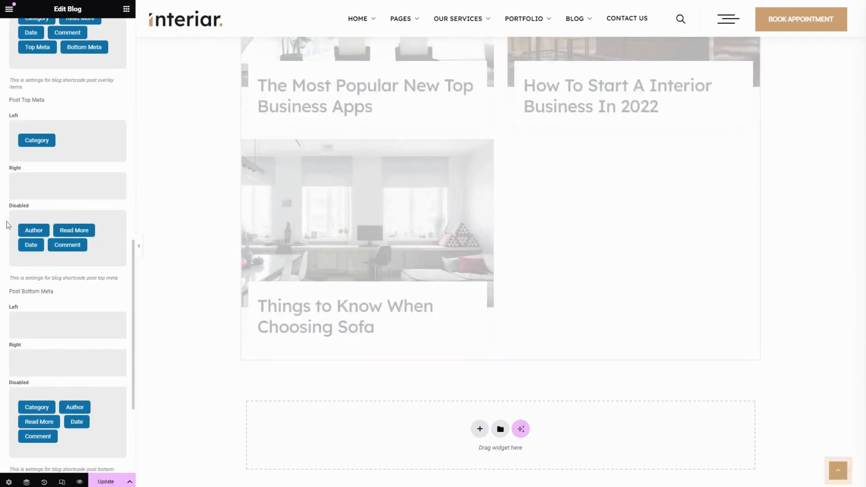
scroll(54, 246, "down", 3)
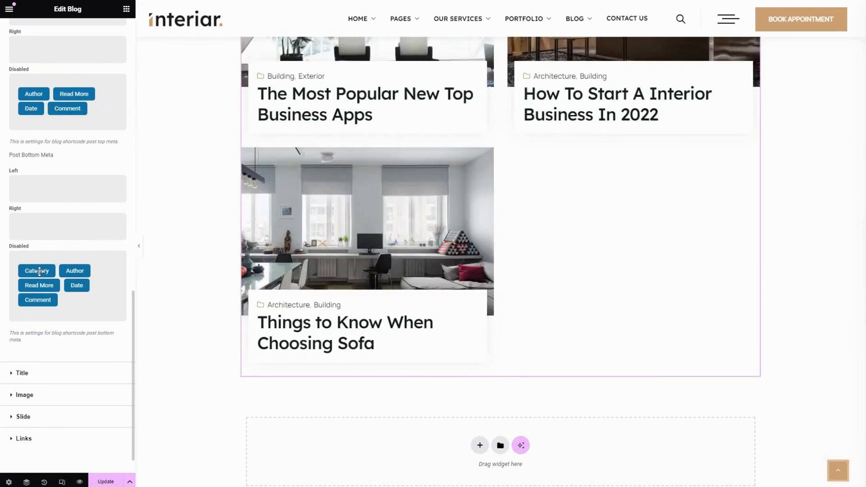
left_click_drag(39, 271, 44, 197)
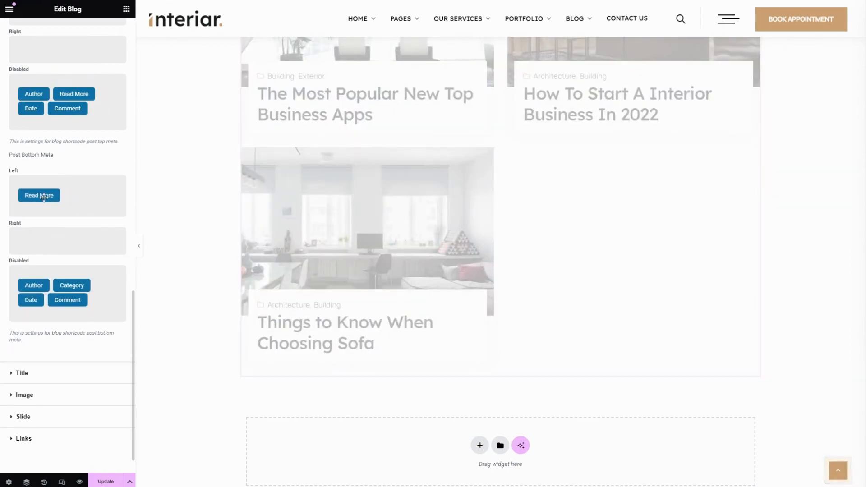
- Set the post heading tag to h5 and open the widget's image settings
scroll(54, 253, "down", 2)
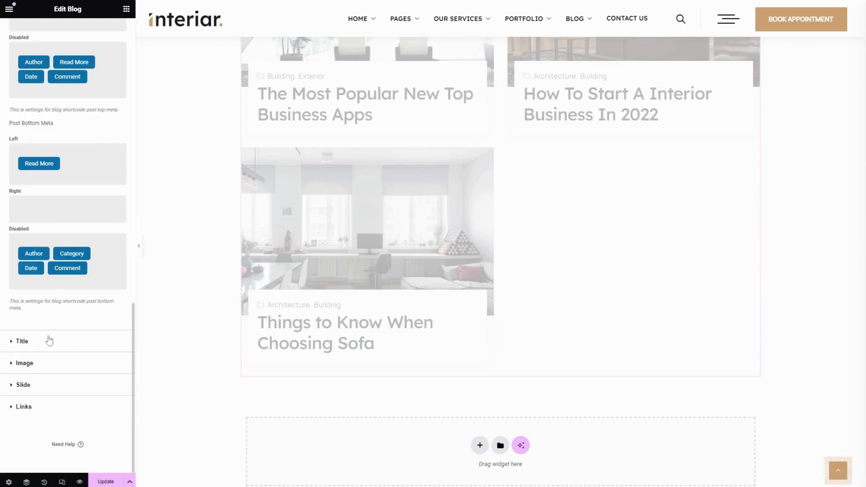
left_click(48, 343)
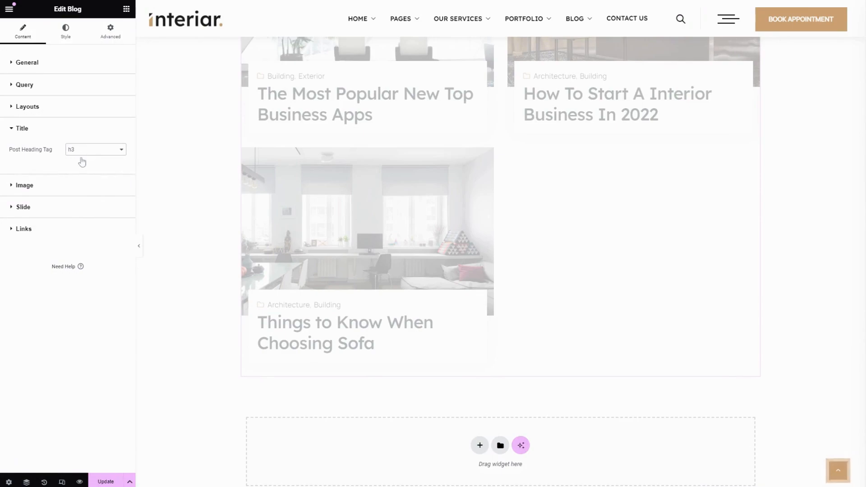
left_click(81, 155)
left_click(73, 189)
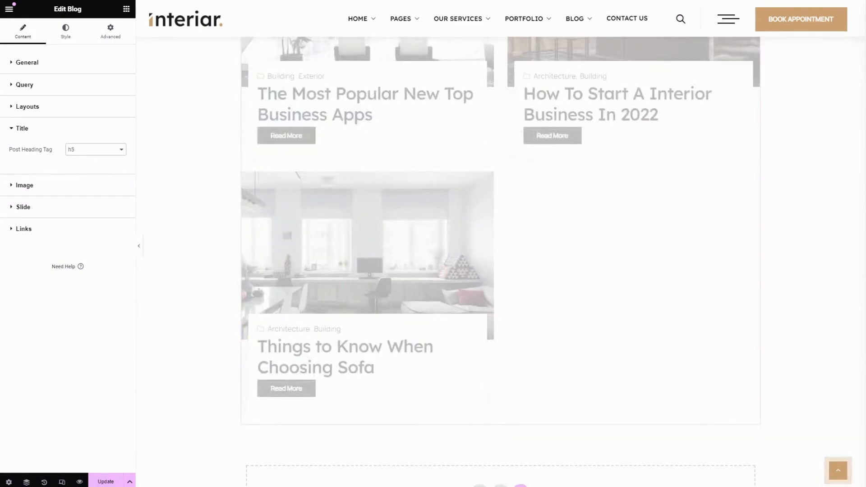
left_click(61, 193)
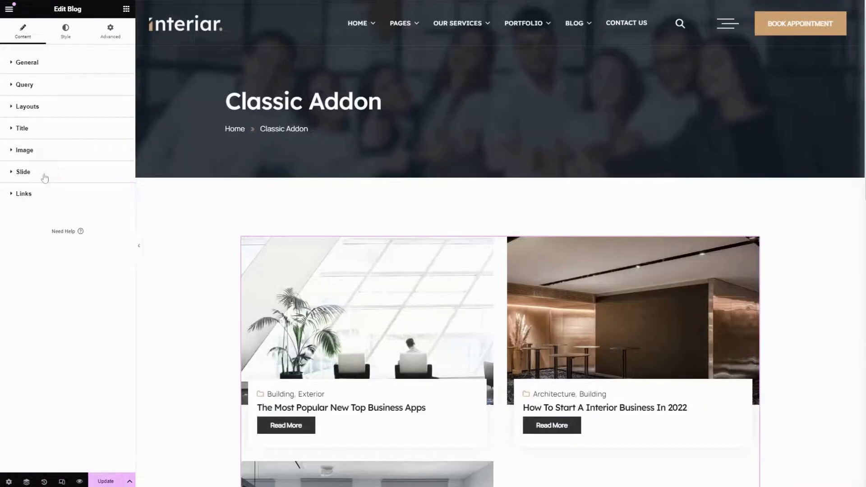
- Turn on the blog's Slide Option and set the slide items for large devices to 3
left_click(45, 176)
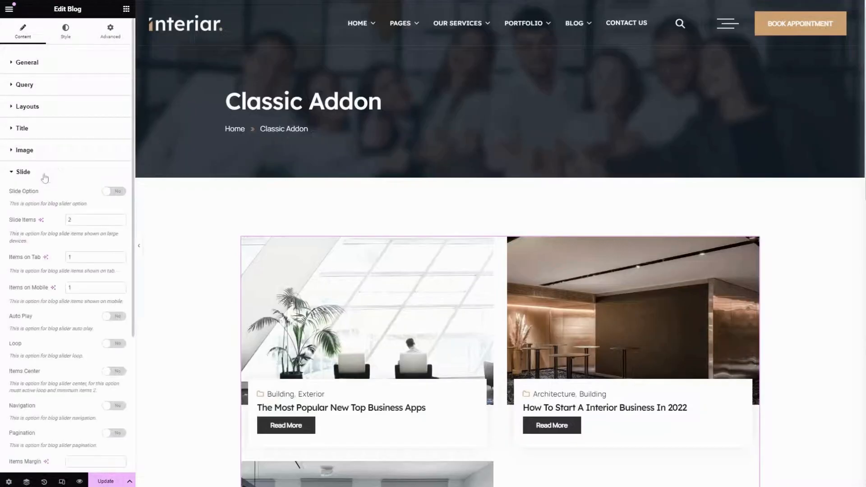
left_click(110, 192)
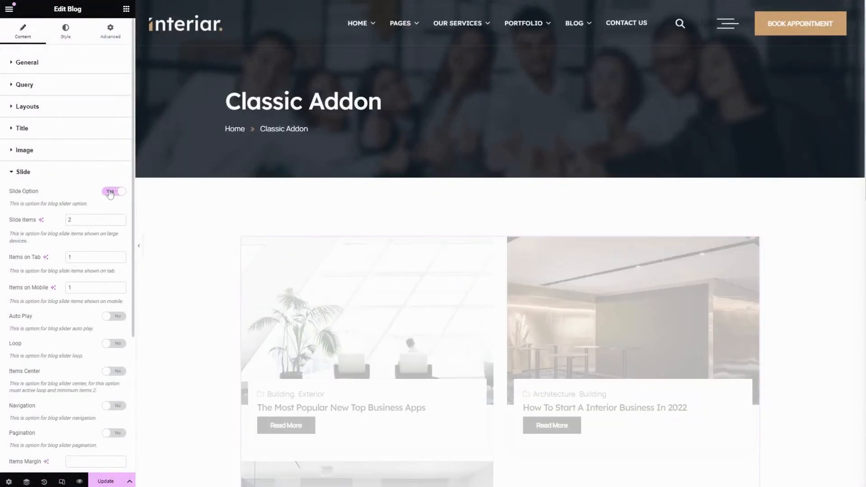
left_click(83, 221)
left_click_drag(82, 220, 54, 218)
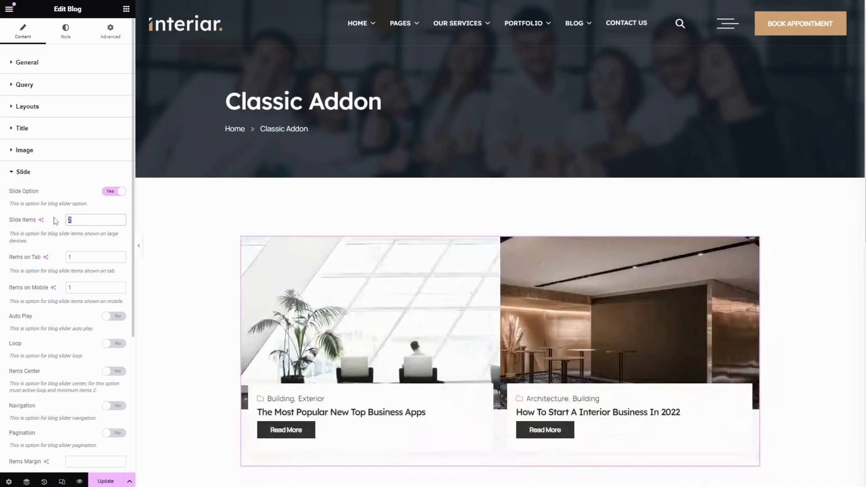
type("3")
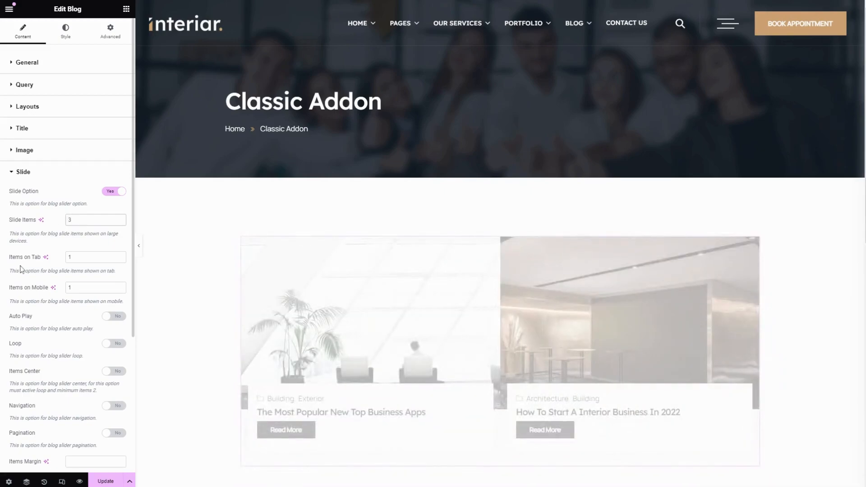
- Set the number of slide items shown on tab to 2
left_click_drag(76, 257, 62, 261)
type("2")
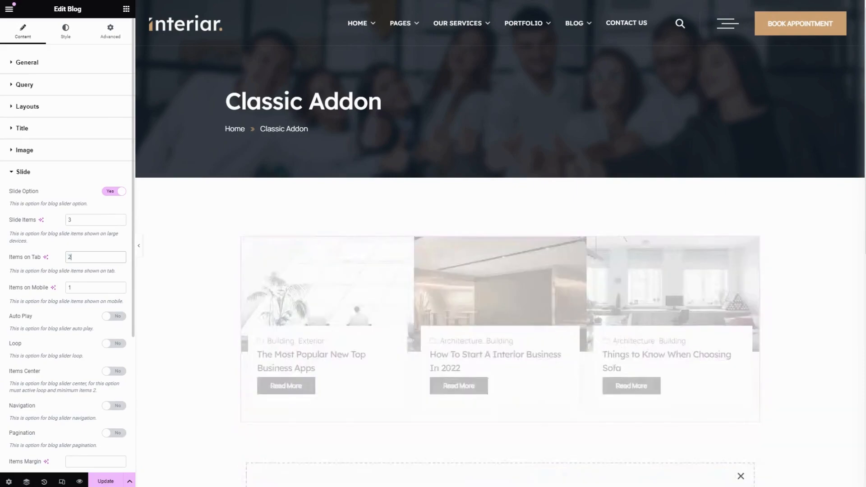
left_click(74, 288)
- Turn on Auto Play, Loop, Items Center and Navigation for the slider, with Pagination switched back off
scroll(67, 270, "down", 2)
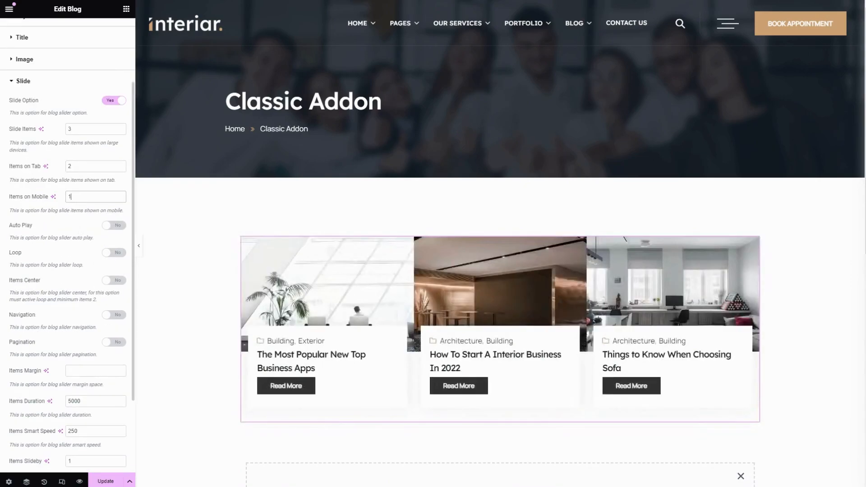
left_click(120, 226)
left_click(115, 253)
left_click(113, 281)
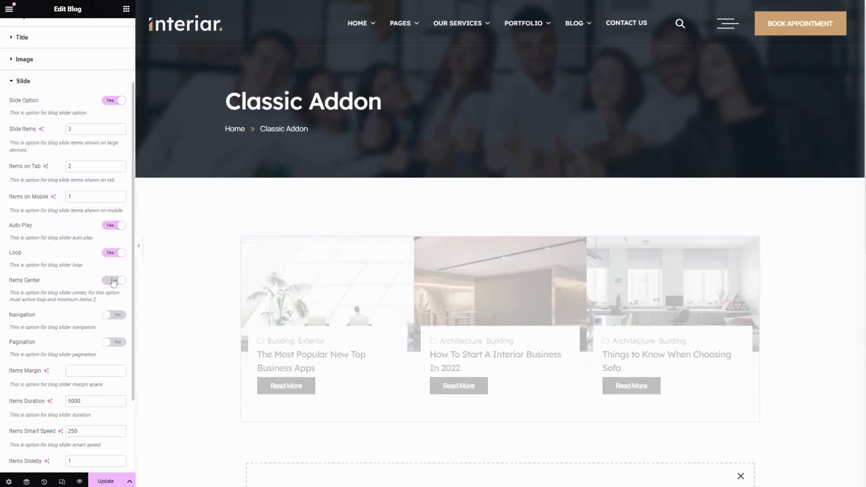
left_click(115, 315)
left_click(116, 342)
scroll(116, 331, "down", 3)
left_click(115, 240)
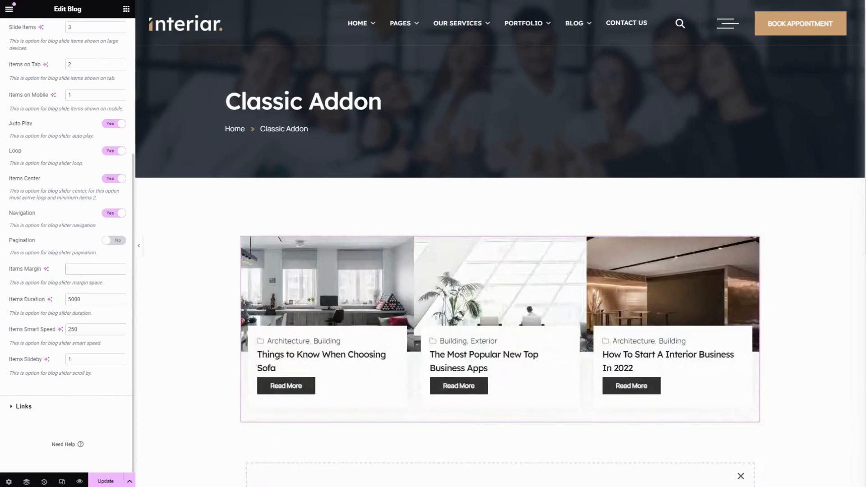
- Set the slider's items margin to 30px
left_click(86, 283)
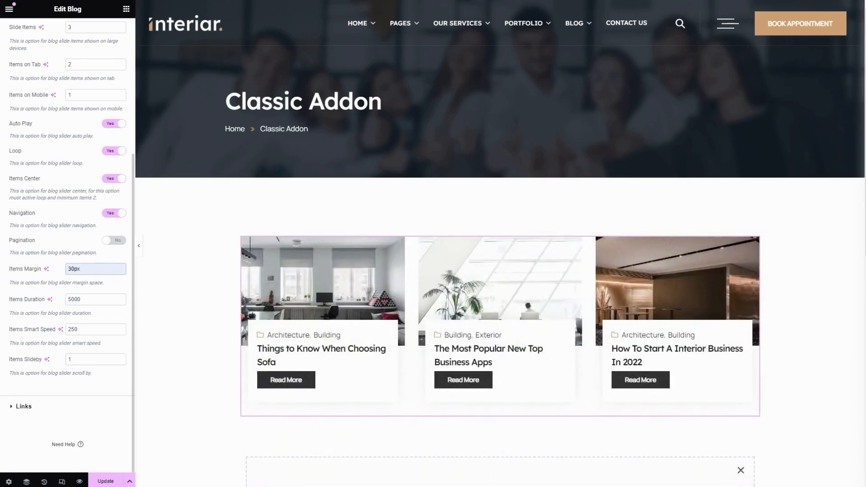
key("ctrl+a")
left_click(82, 300)
left_click_drag(7, 329, 60, 333)
left_click(75, 329)
key("ctrl+a")
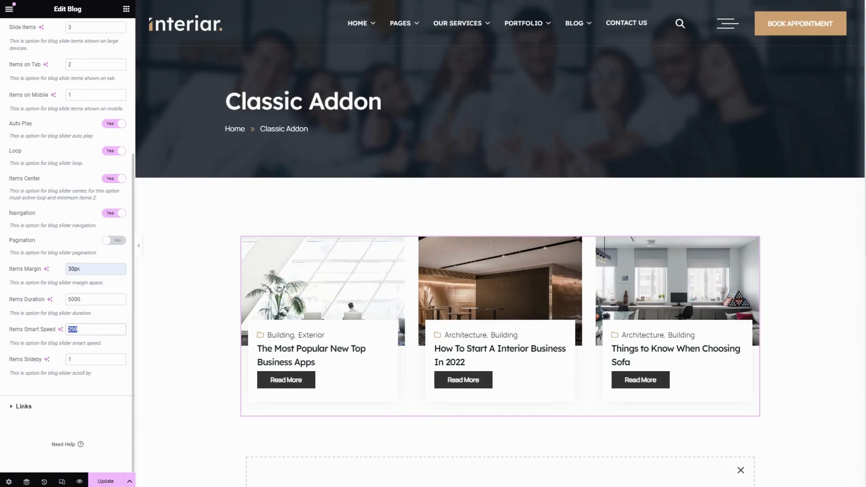
left_click(82, 329)
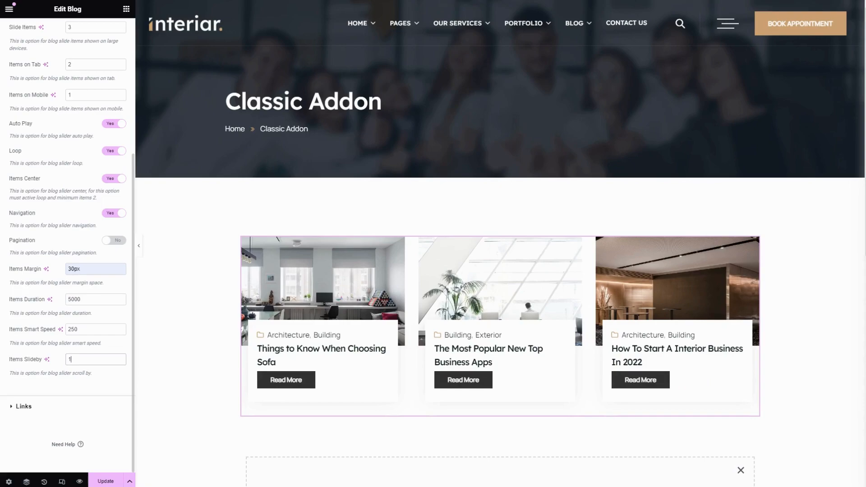
- Turn on Target Blank for the blog's image and Read More links, with the image's No Follow switched back off
left_click(24, 406)
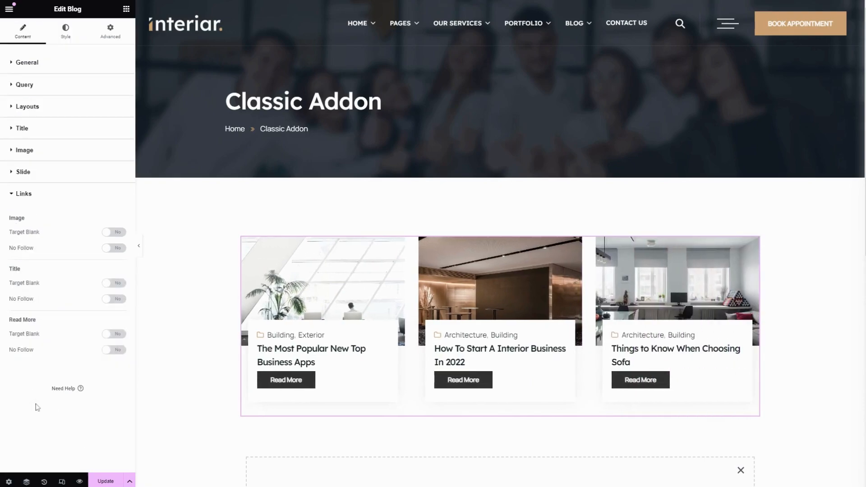
left_click(109, 233)
left_click(114, 248)
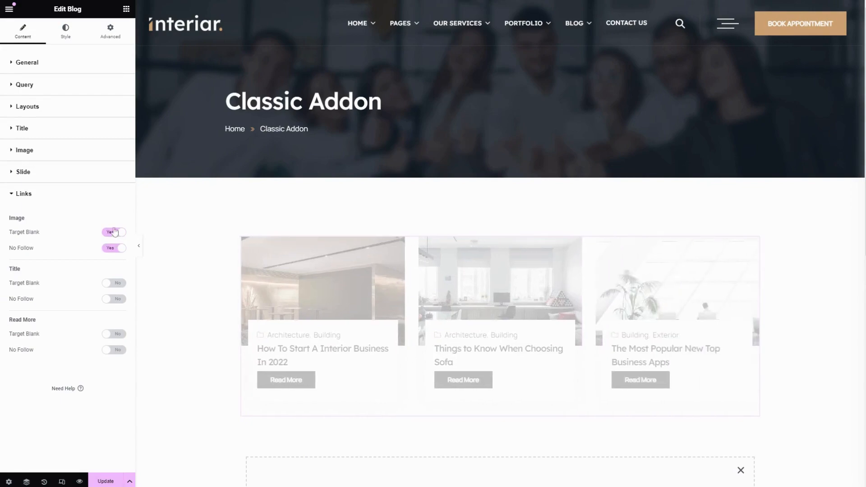
left_click(118, 252)
left_click(115, 336)
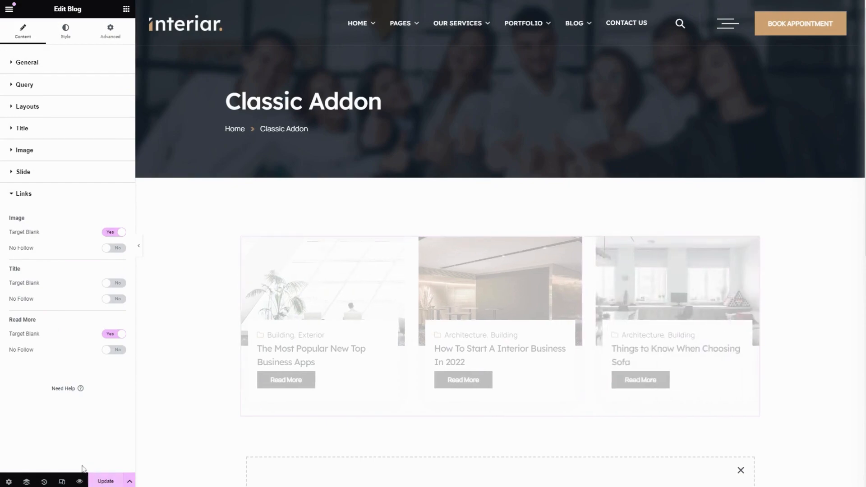
- Set the post grid's padding to 5 px on all sides in the style settings
left_click(63, 35)
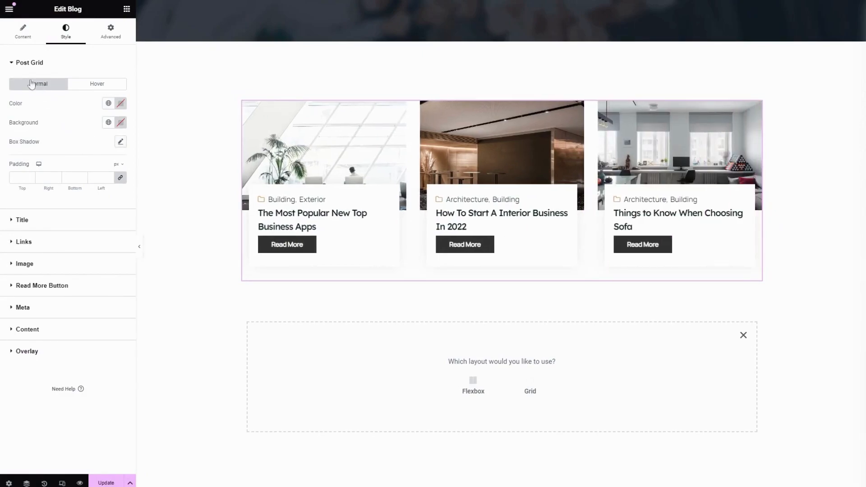
left_click(99, 87)
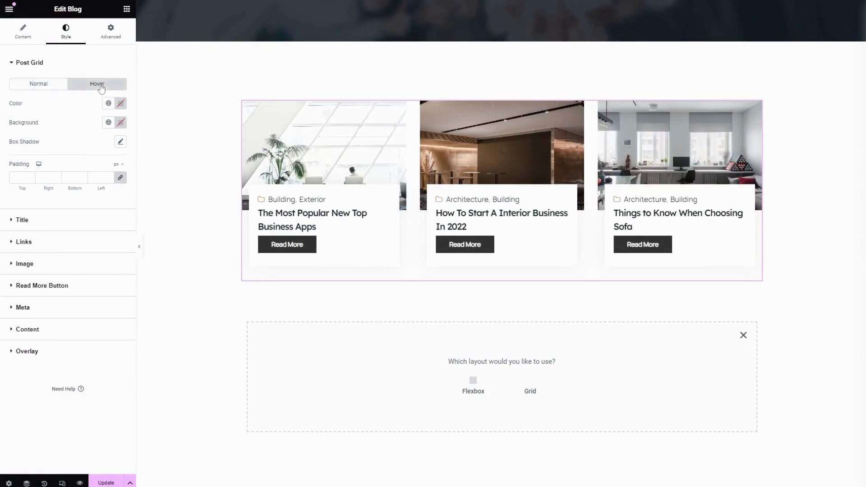
left_click(33, 84)
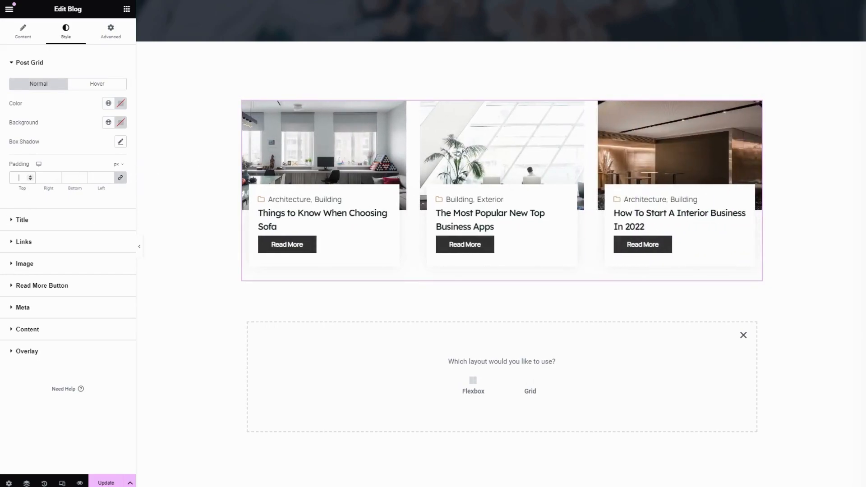
type("5")
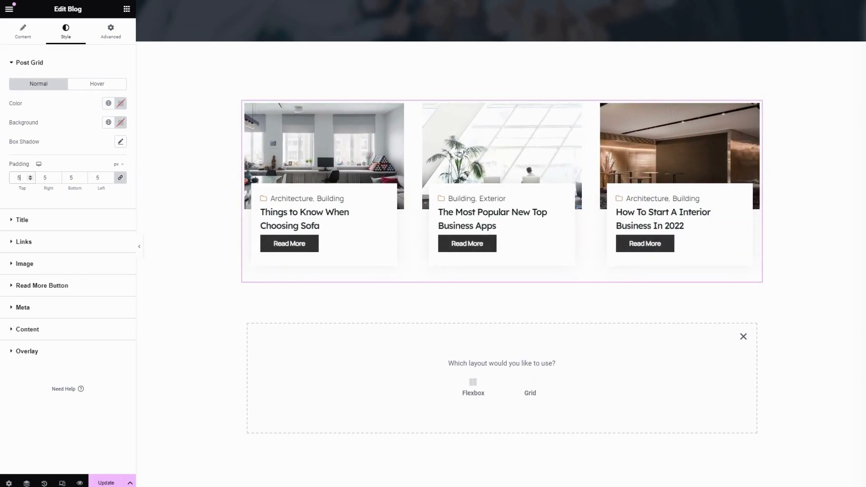
- Set the post title's normal color to the Secondary global color and keep its scale at 1
left_click(48, 221)
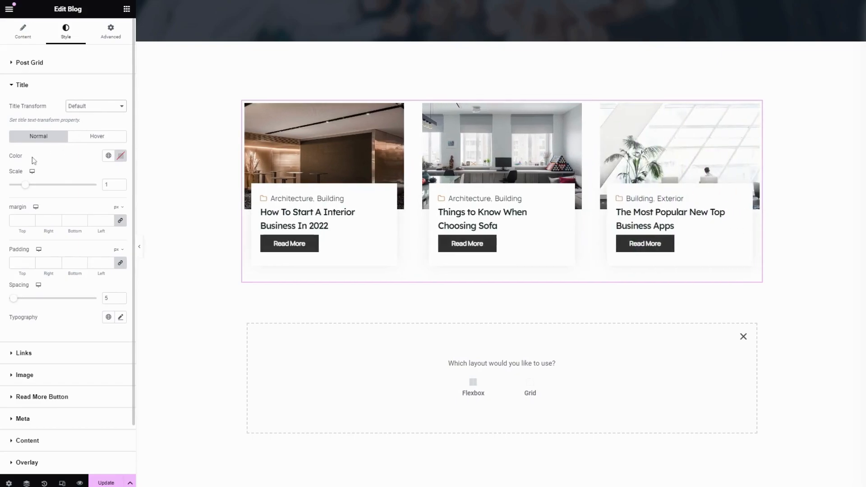
left_click(108, 157)
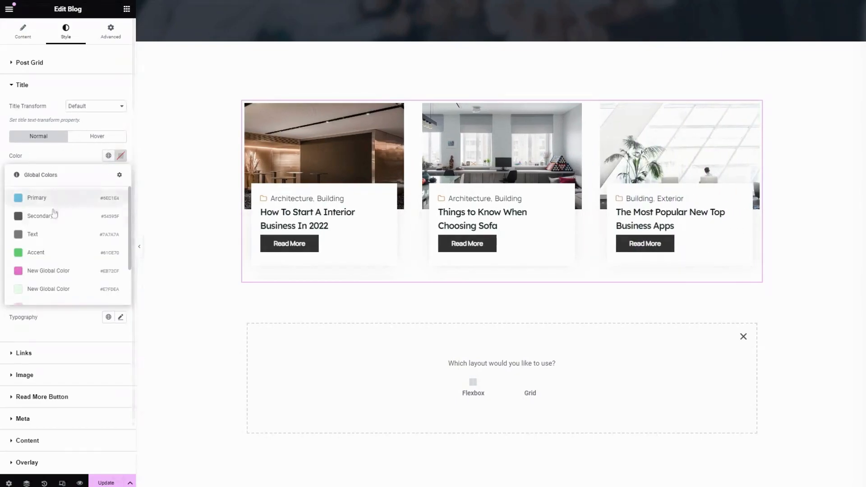
left_click(40, 216)
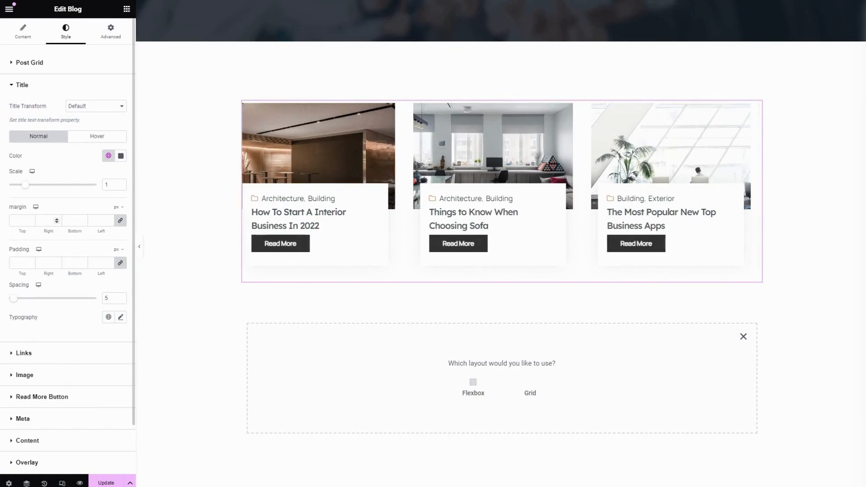
left_click(107, 139)
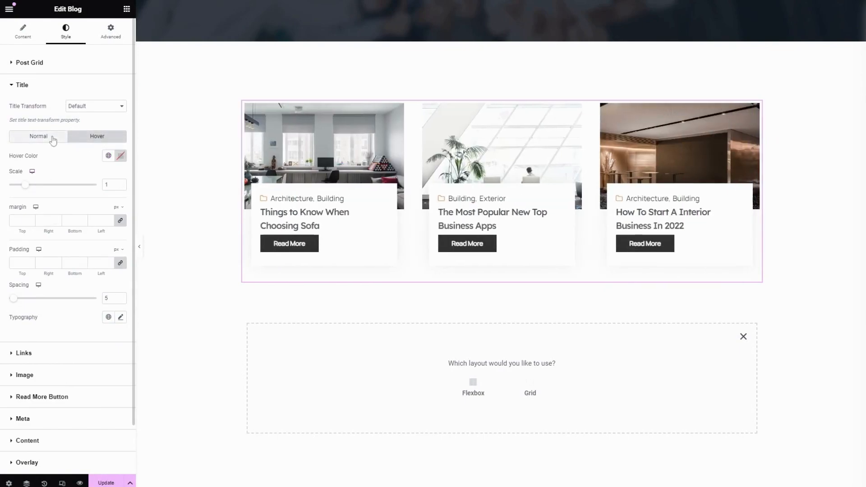
left_click(48, 137)
left_click_drag(24, 189, 25, 188)
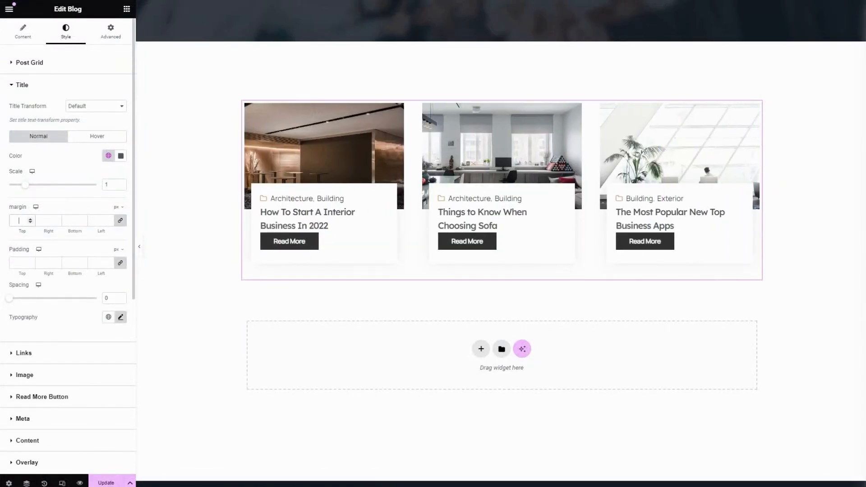
- Unlink the title's padding values and set them to 10 px top and bottom and 0 px right and left
left_click(18, 263)
type("0")
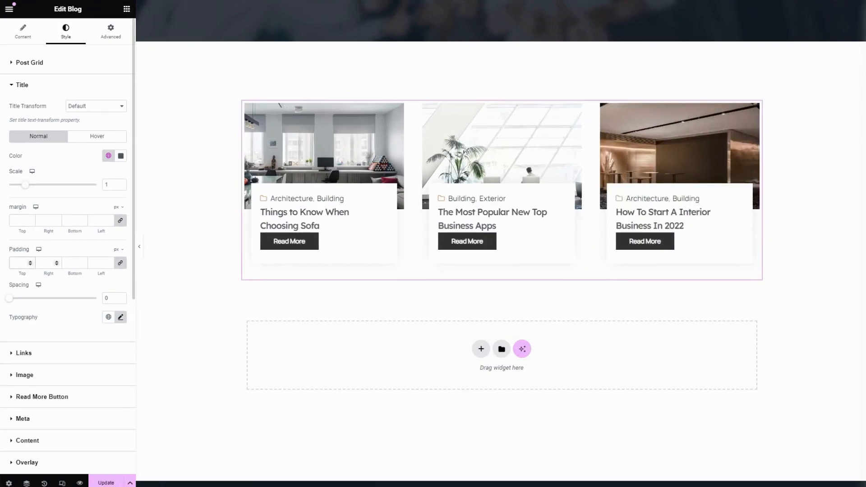
left_click(120, 263)
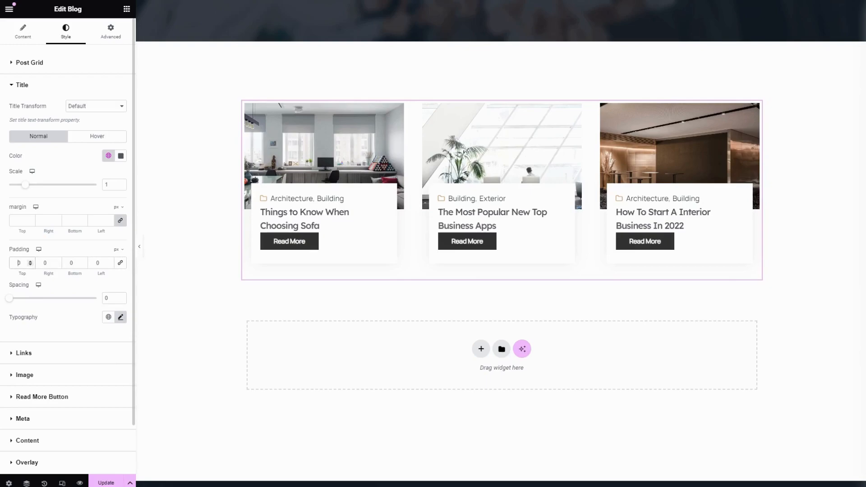
type("1")
left_click(70, 263)
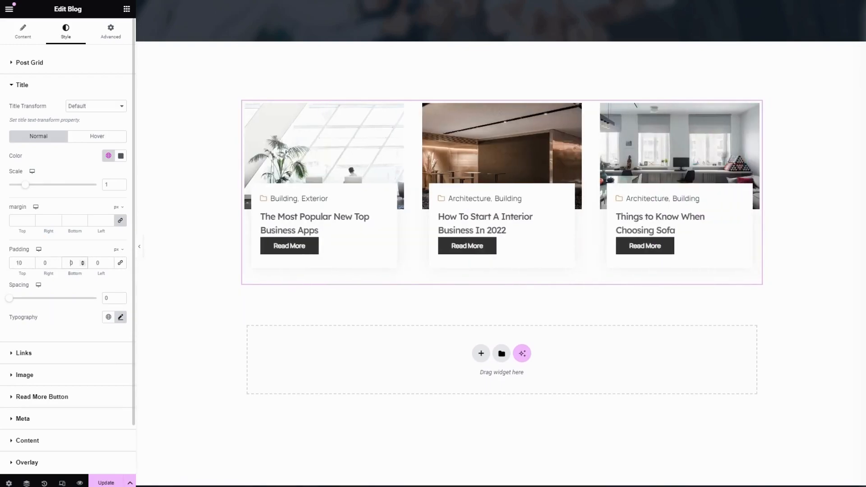
type("1")
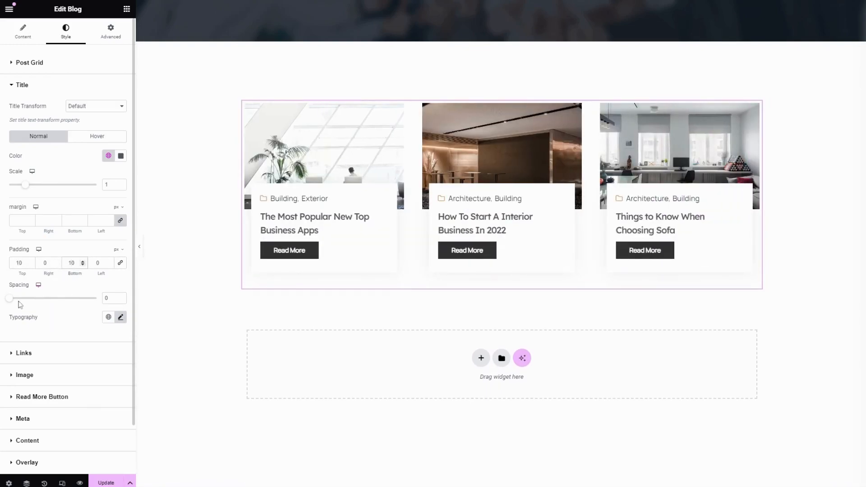
- Set the title spacing to 10 and look over the title's typography options
mouse_move(9, 299)
left_mouse_down()
mouse_move(50, 303)
mouse_move(18, 302)
left_mouse_up()
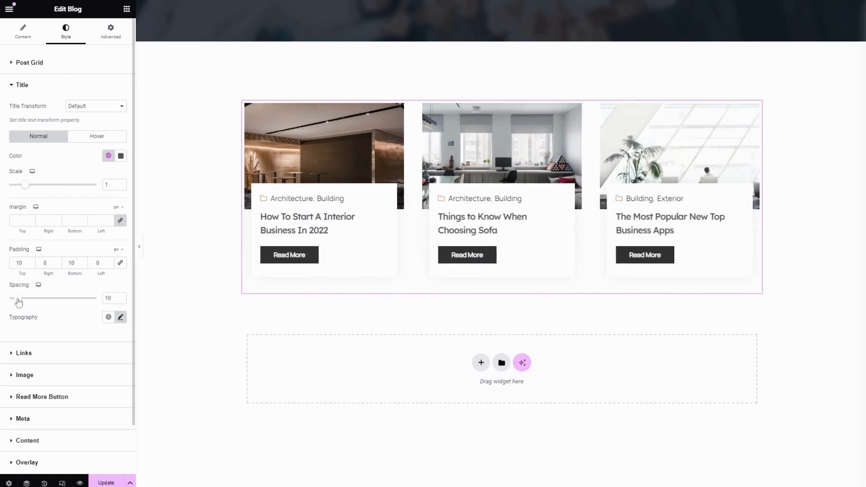
left_click(120, 318)
scroll(58, 312, "down", 2)
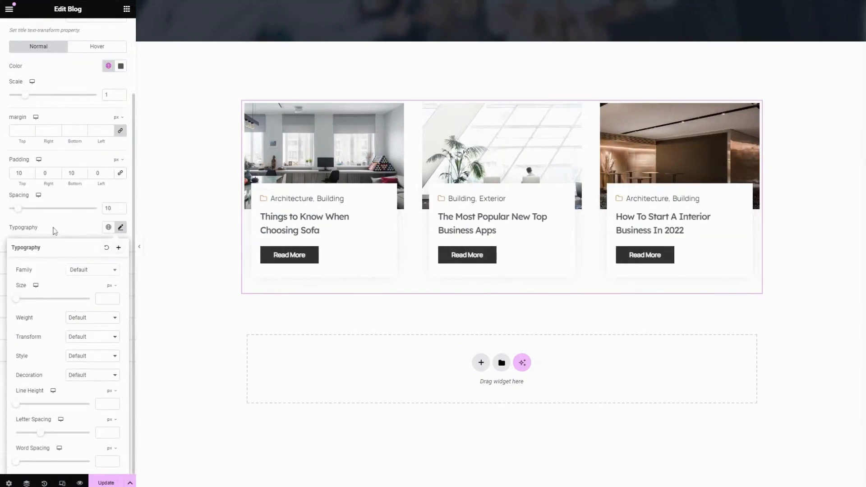
left_click(56, 229)
scroll(63, 285, "up", 1)
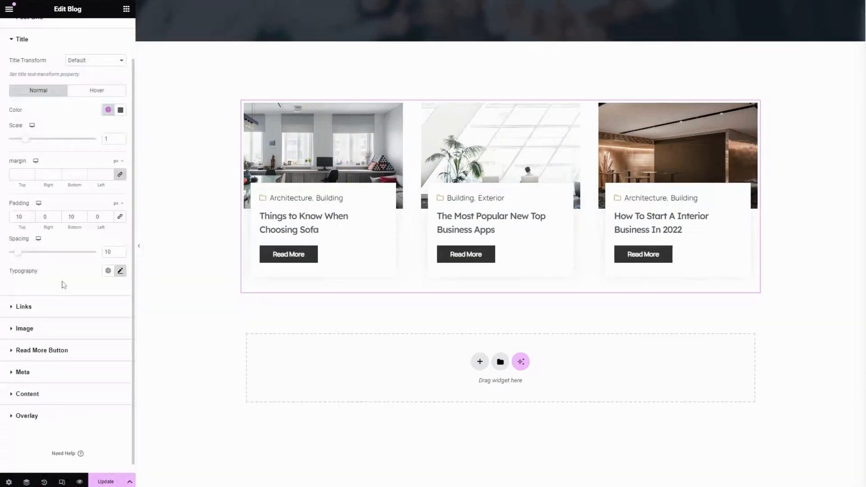
- Try the Primary global color on the default post links, and clear it again
left_click(56, 308)
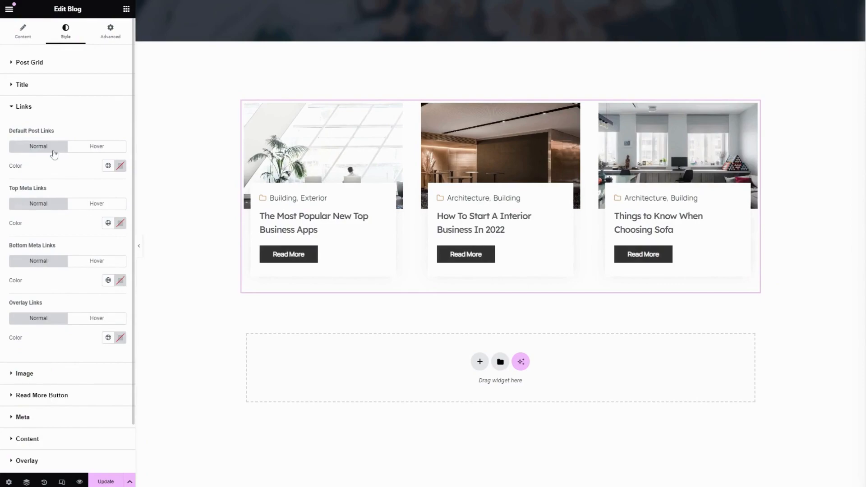
left_click(95, 147)
left_click(108, 166)
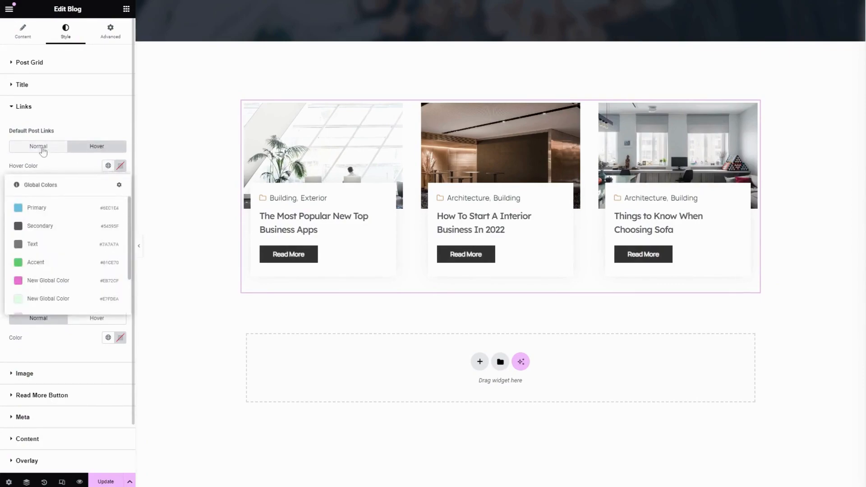
left_click(38, 147)
left_click(108, 166)
left_click(57, 208)
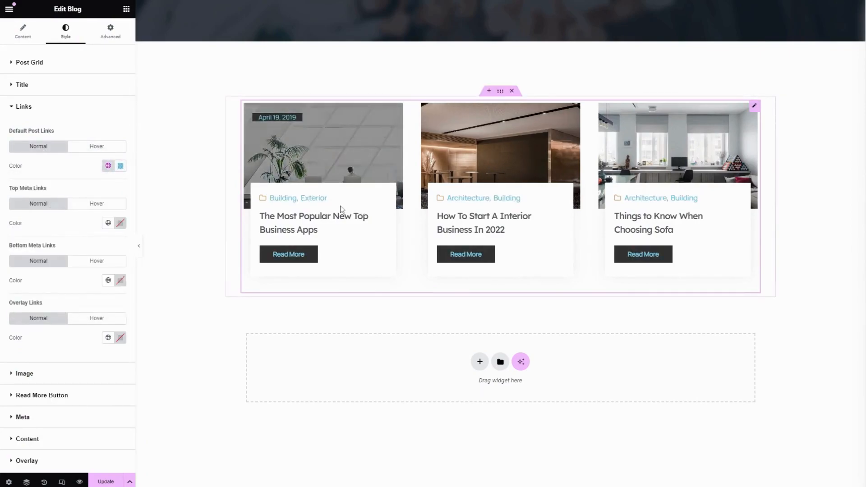
left_click(121, 166)
left_click(134, 185)
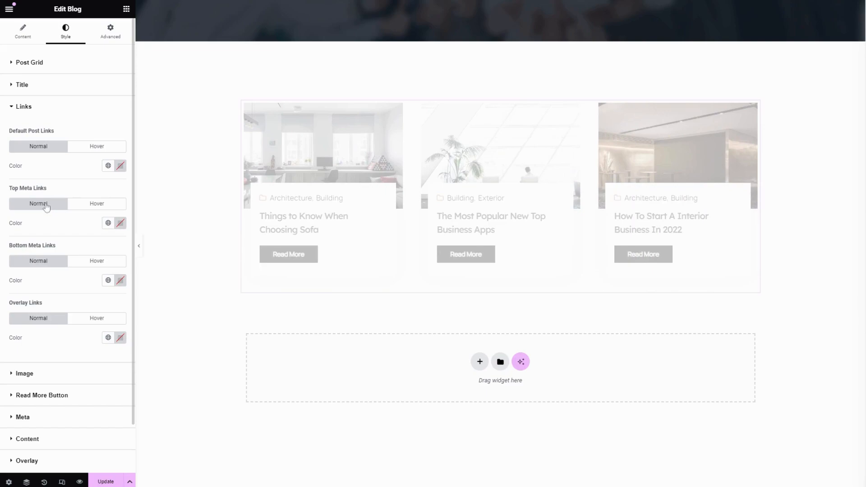
- Set the top meta links' hover color to the Secondary global color
left_click(88, 205)
left_click(108, 225)
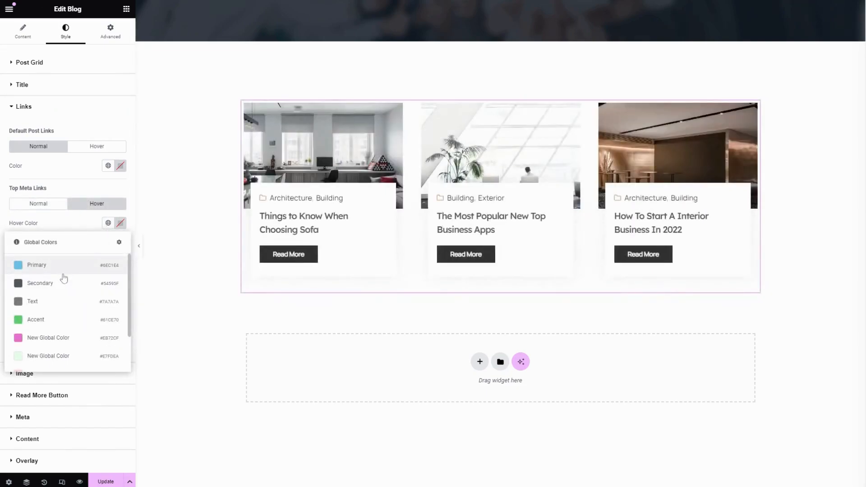
left_click(64, 283)
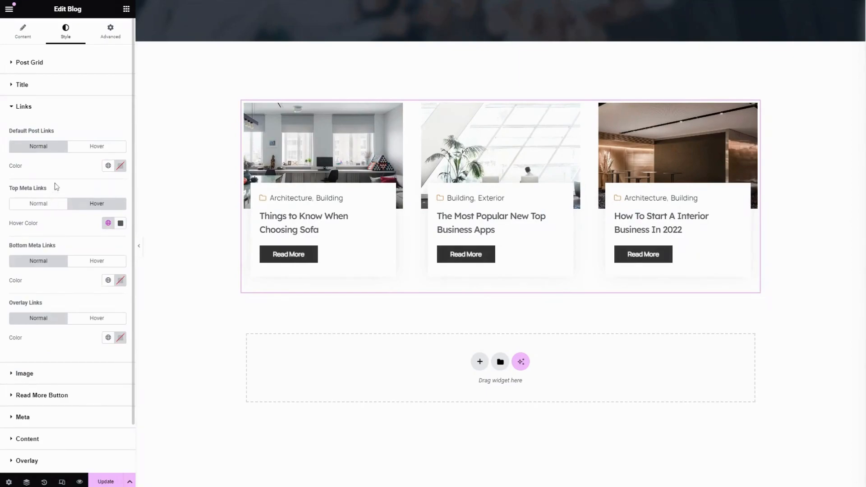
- Try the Primary global color on the bottom meta links, and clear it again
scroll(57, 187, "down", 2)
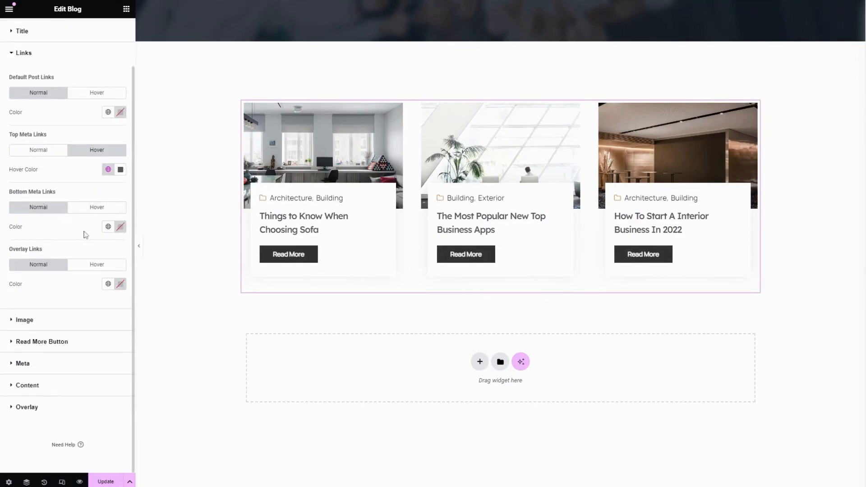
left_click(108, 227)
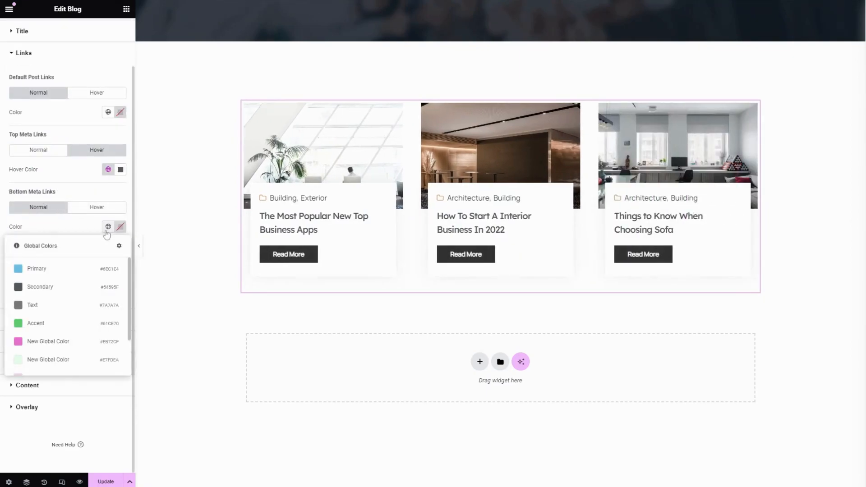
left_click(51, 211)
left_click(96, 209)
left_click(58, 210)
left_click(108, 226)
left_click(62, 270)
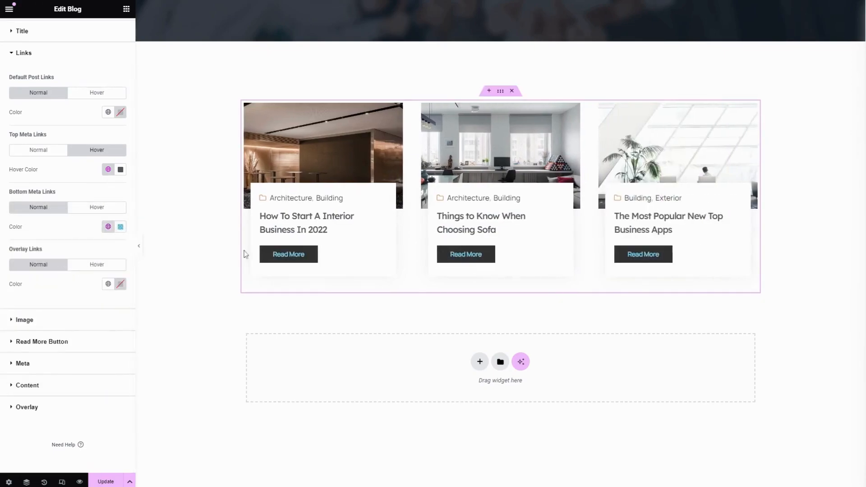
left_click(121, 227)
left_click(136, 246)
left_click(78, 223)
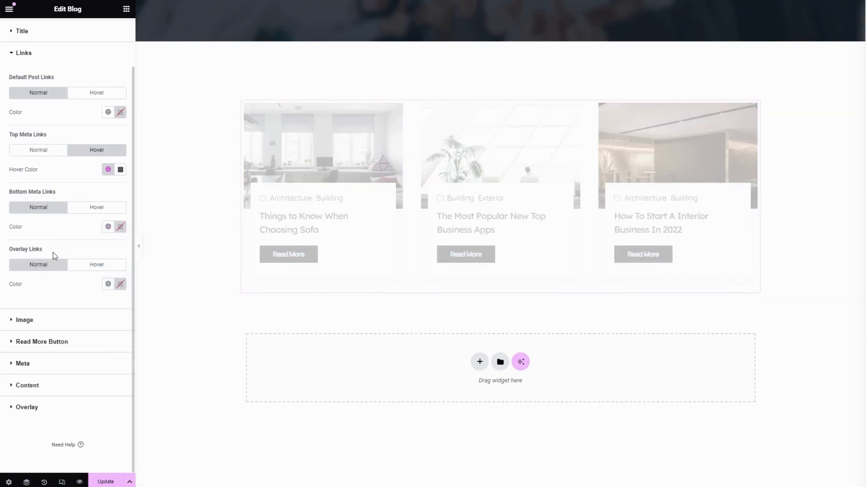
- Set the overlay links' normal color to the Primary global color
left_click(108, 285)
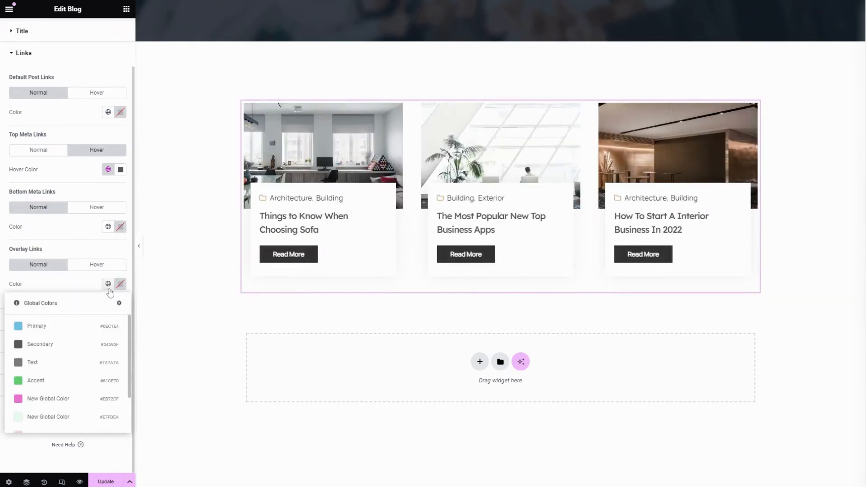
left_click(57, 329)
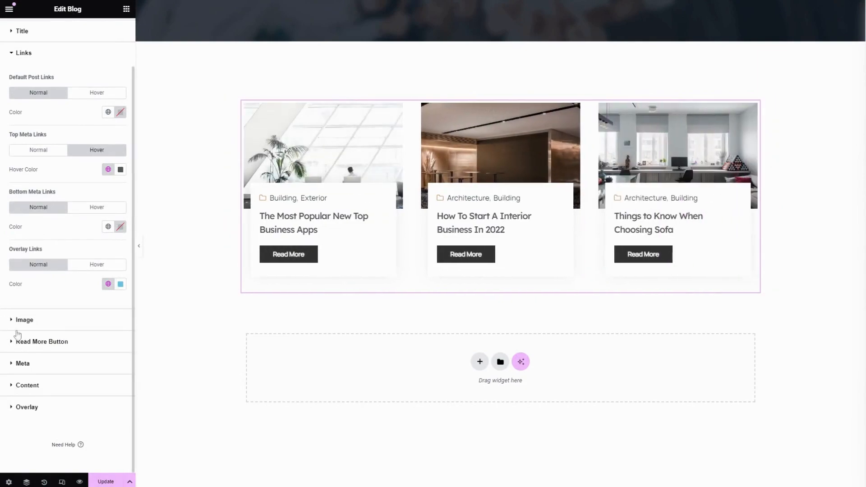
- Set the blog image style to Rounded and switch the Resize Option on and back off
left_click(36, 321)
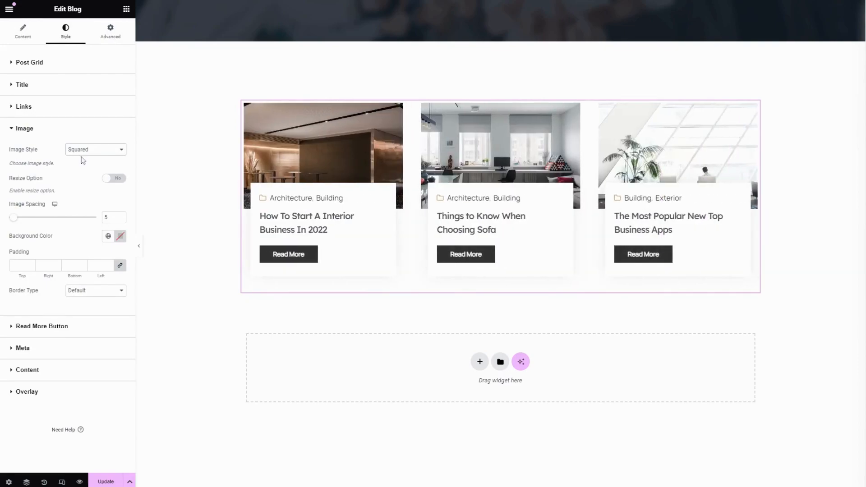
key("Down")
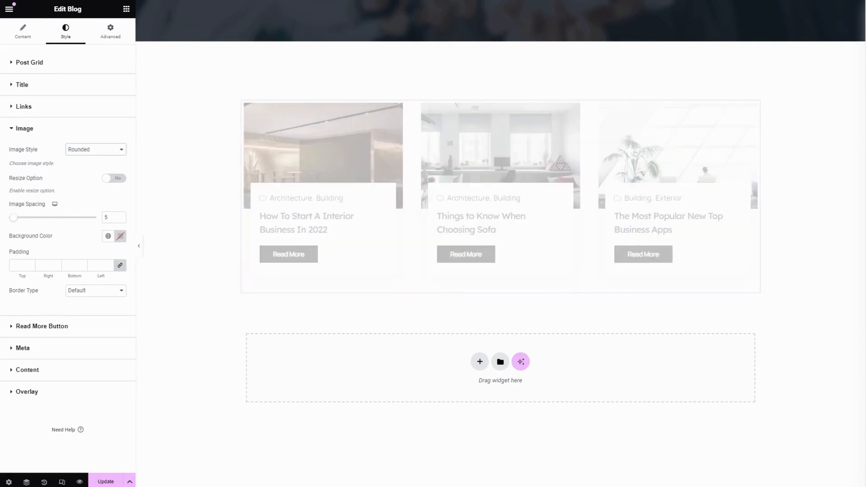
left_click(116, 181)
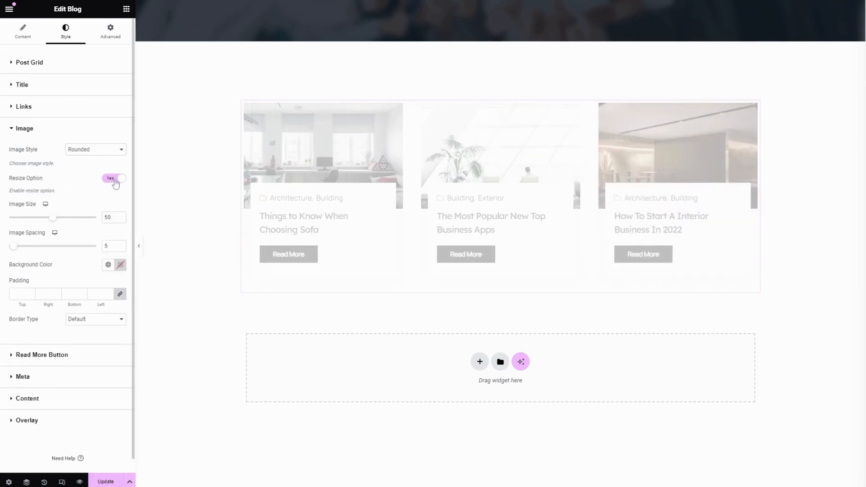
left_click(116, 180)
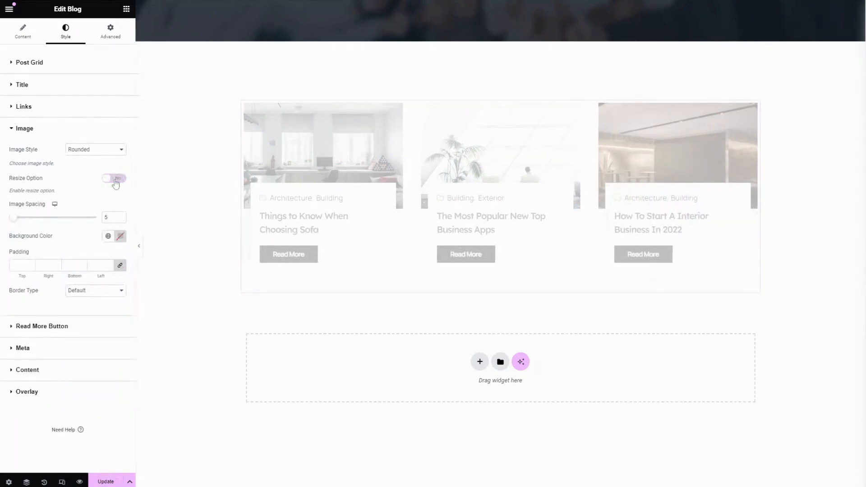
- Set the image spacing to 19, and try the #E7FDEA global color as the image background before clearing it
left_click_drag(16, 221, 28, 222)
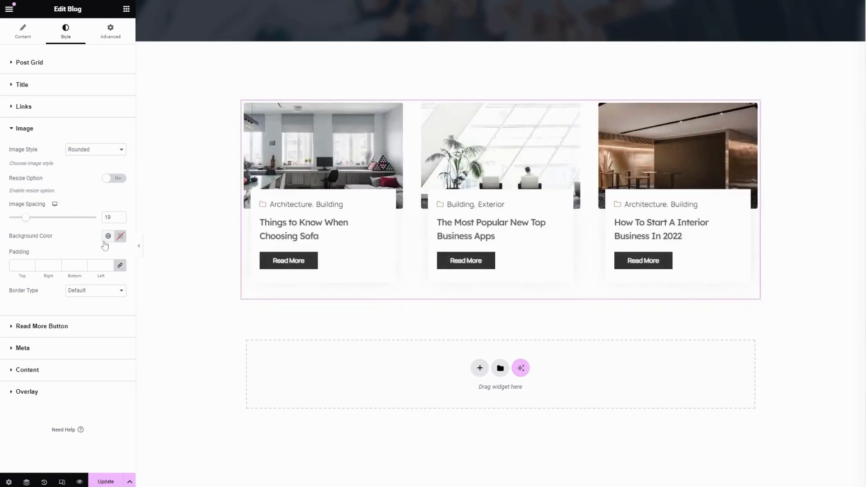
left_click(108, 236)
scroll(54, 343, "down", 3)
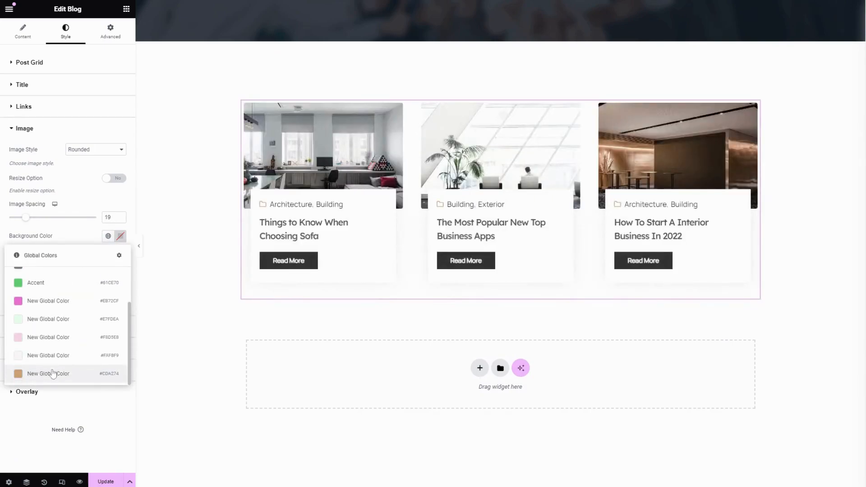
left_click(43, 320)
left_click(122, 237)
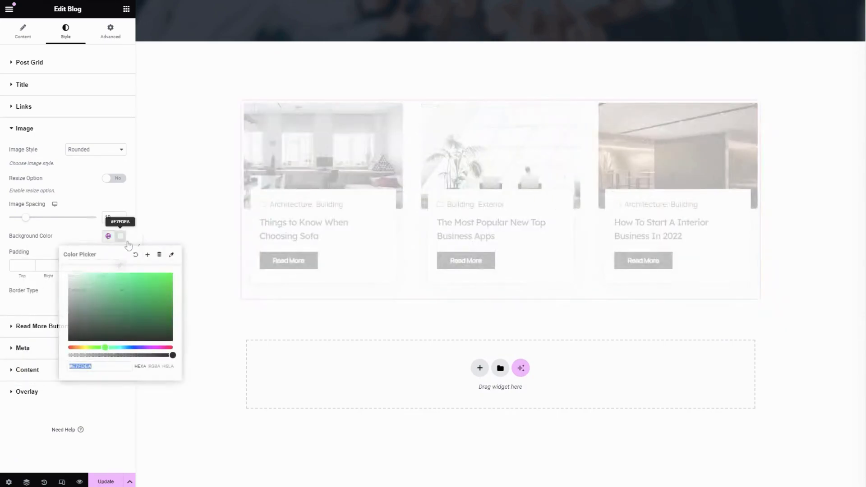
left_click(139, 253)
- Try an image padding of 10 on all sides, and set it to 0
left_click(18, 265)
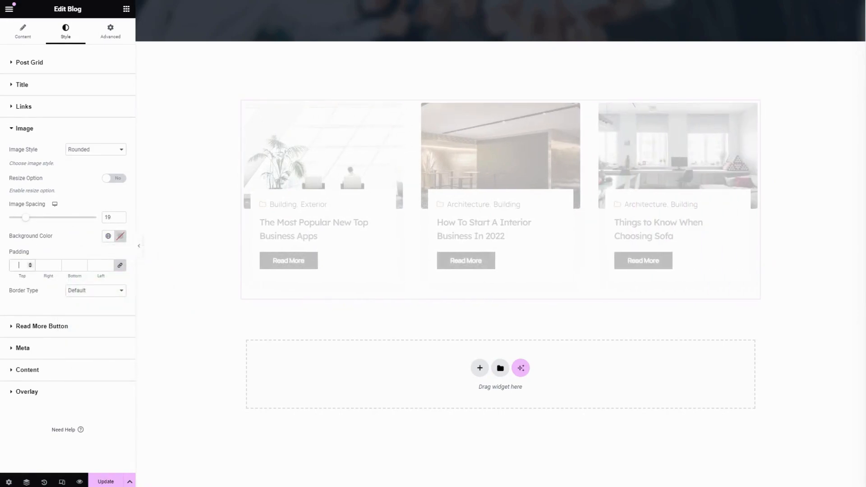
type("10")
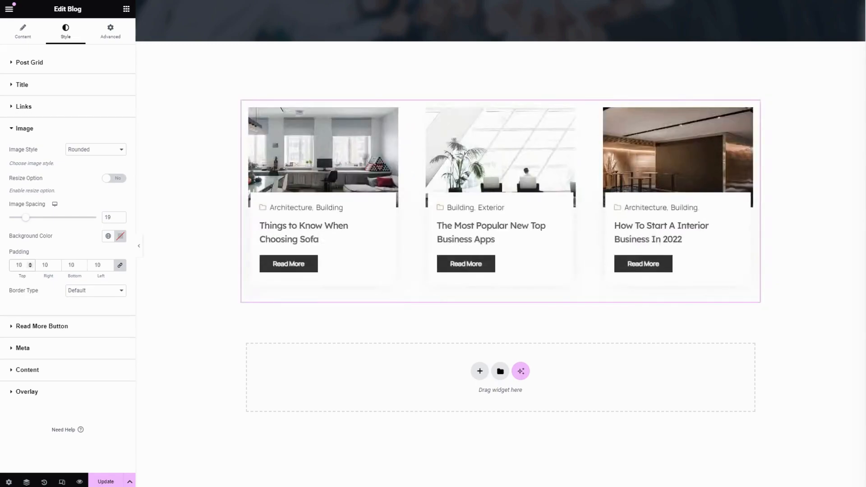
left_click(31, 267)
left_click(30, 264)
left_click(30, 264)
left_click(30, 267)
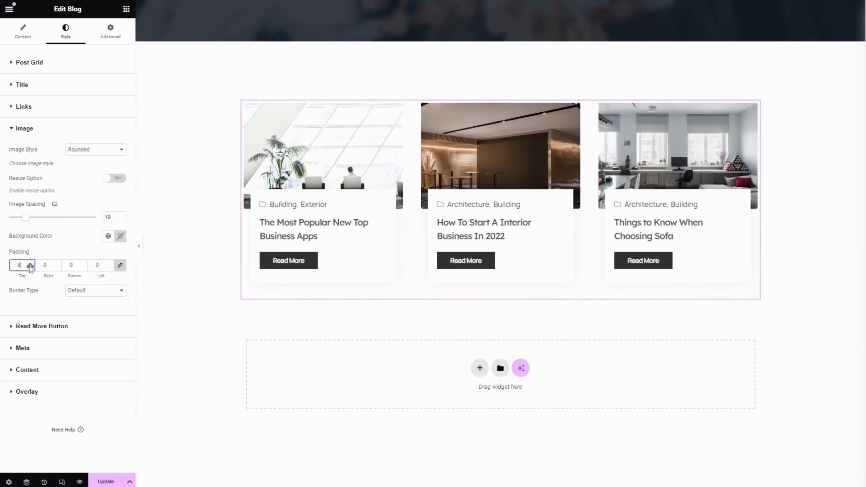
left_click_drag(22, 265, 2, 268)
type("0")
- Try a Solid border on the blog images, and set the border type to None
left_click(76, 302)
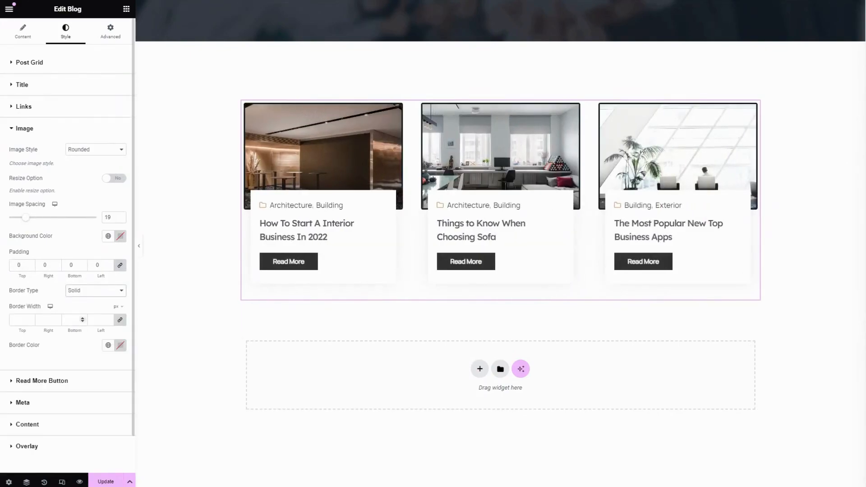
left_click(84, 291)
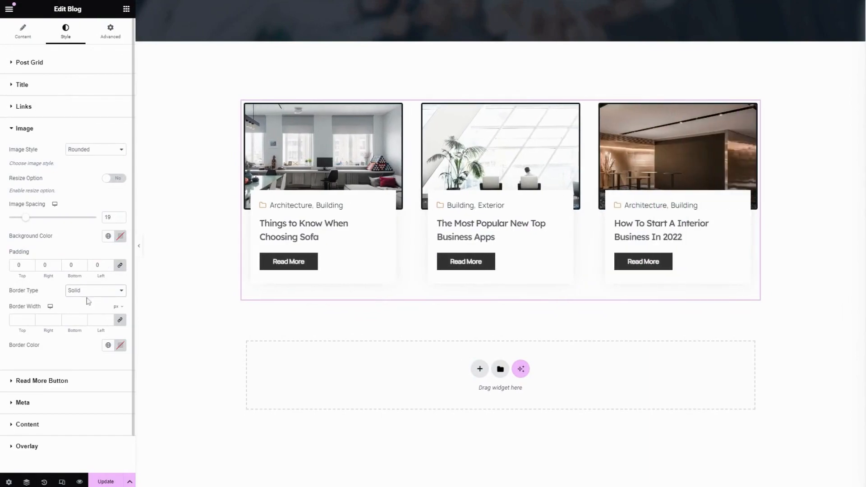
left_click(85, 308)
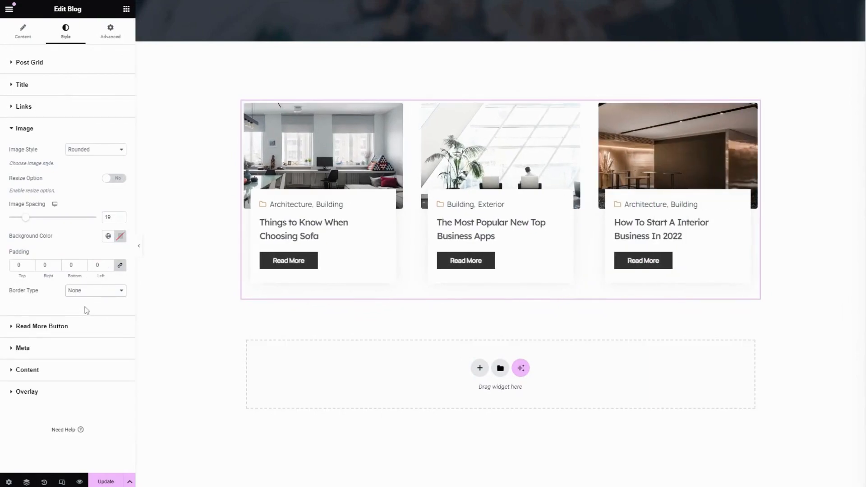
- Enable the Read More button's text shadow with its default settings
left_click(57, 333)
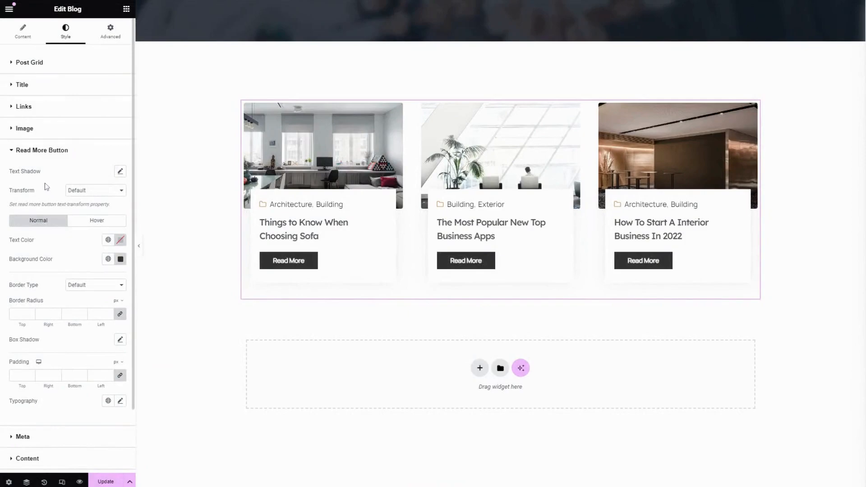
left_click(120, 174)
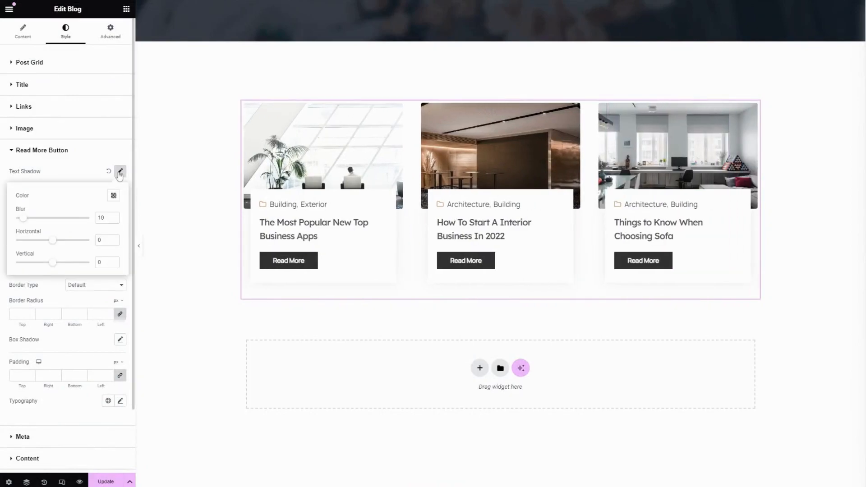
left_click(94, 168)
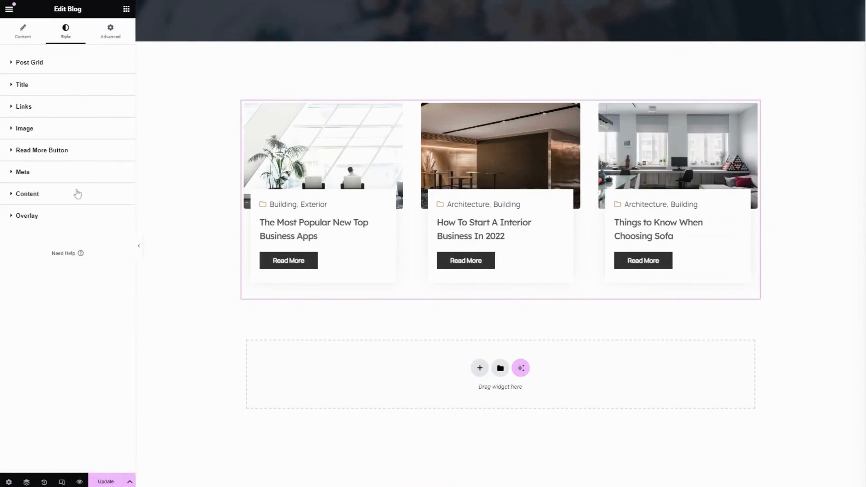
left_click(67, 153)
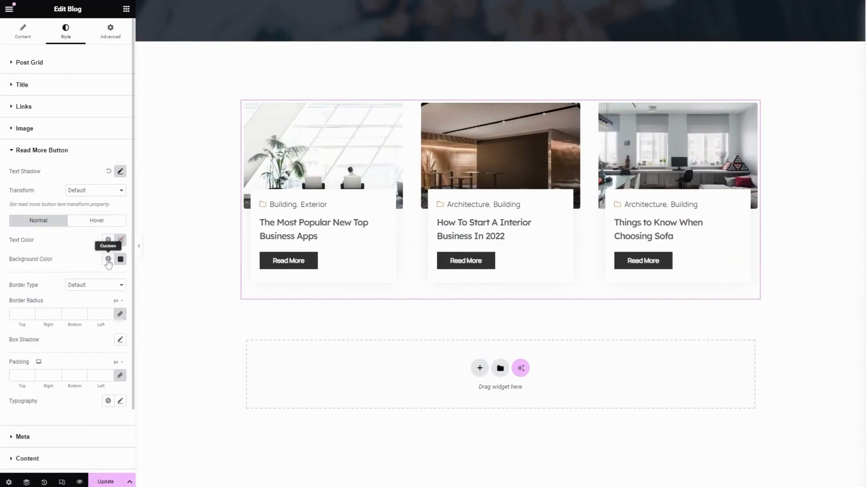
- Set the Read More button's normal background color to the #CDA274 global color
left_click(107, 260)
scroll(64, 383, "down", 3)
left_click(64, 397)
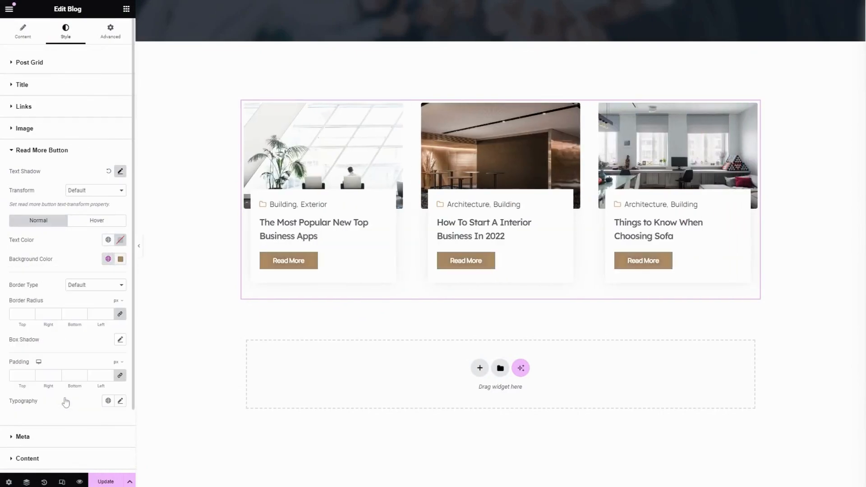
left_click(90, 223)
left_click(50, 222)
scroll(50, 248, "down", 2)
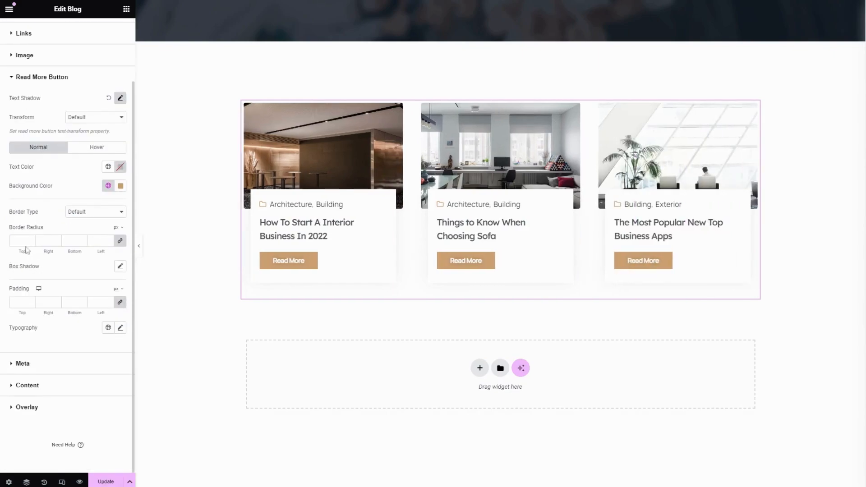
- Try a Solid border on the Read More button, and return the border type to Default
left_click(82, 214)
left_click(80, 238)
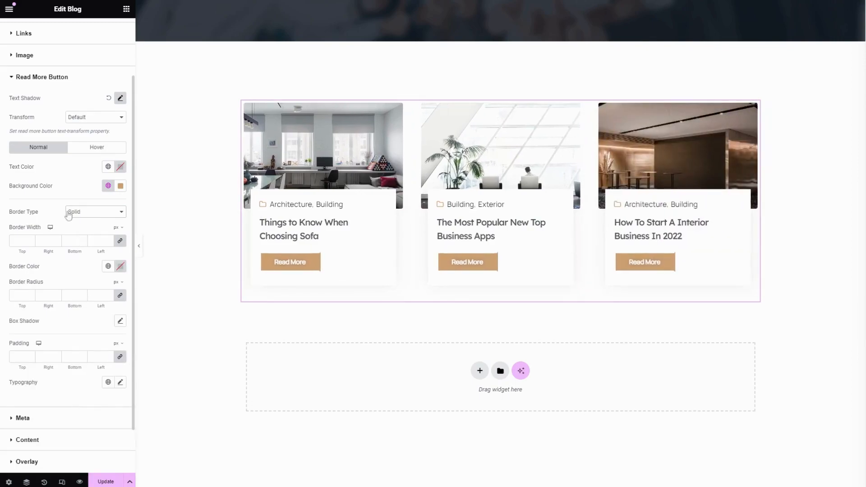
left_click(89, 215)
left_click(88, 223)
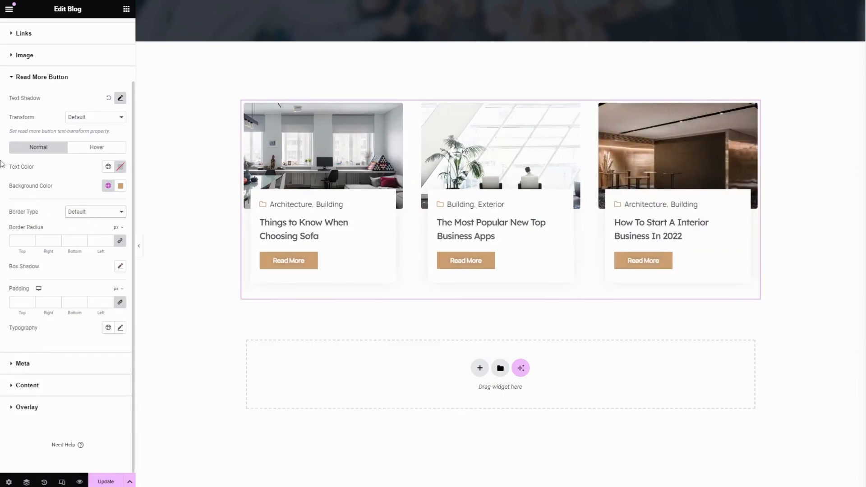
- Set the Read More button's border radius to 20 px and its box shadow to horizontal 6, vertical -5, blur 4, spread -7
left_click(18, 241)
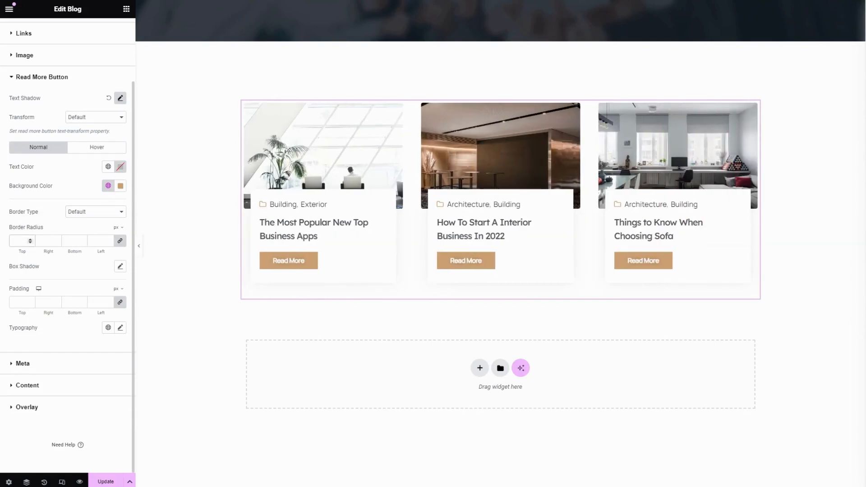
type("20")
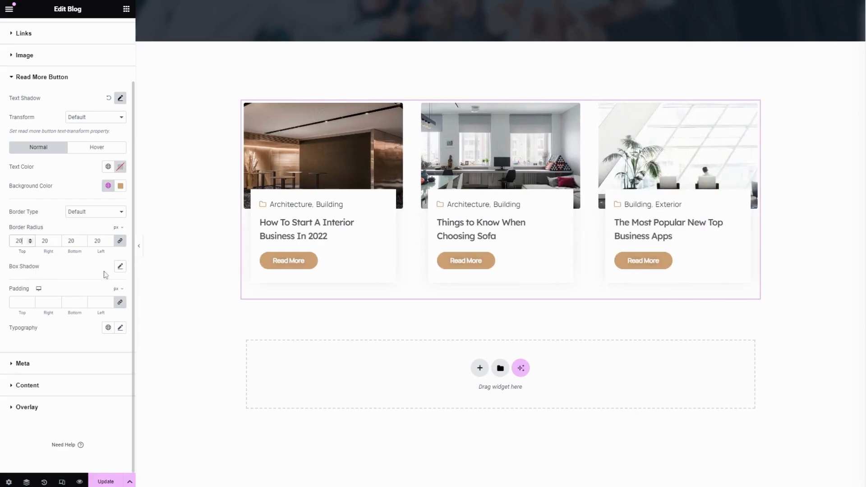
left_click(119, 267)
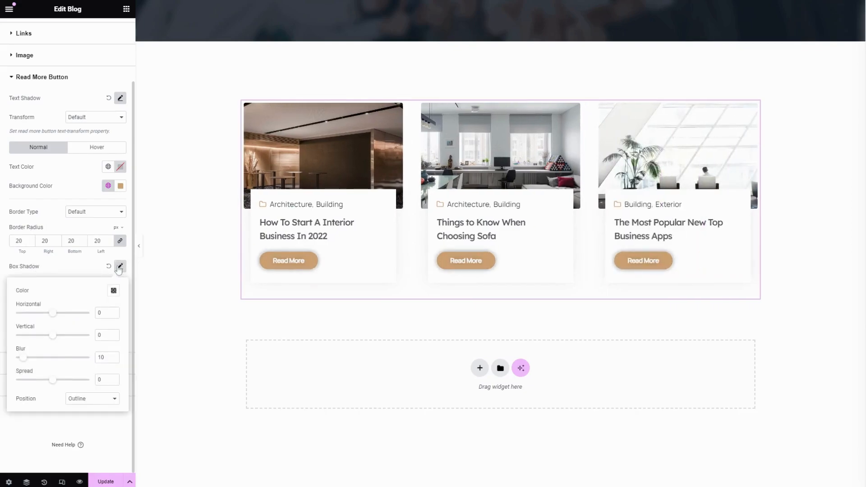
left_click_drag(51, 317, 50, 382)
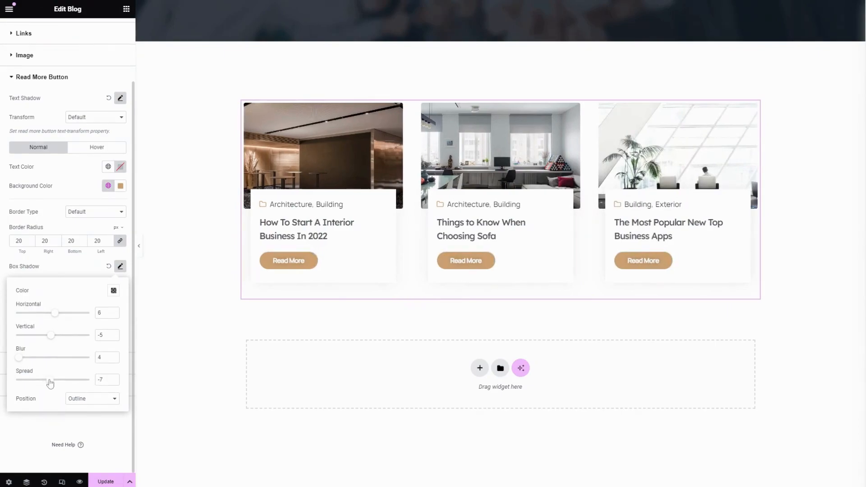
left_click(62, 271)
- Review the typography options of the Read More button
left_click(120, 328)
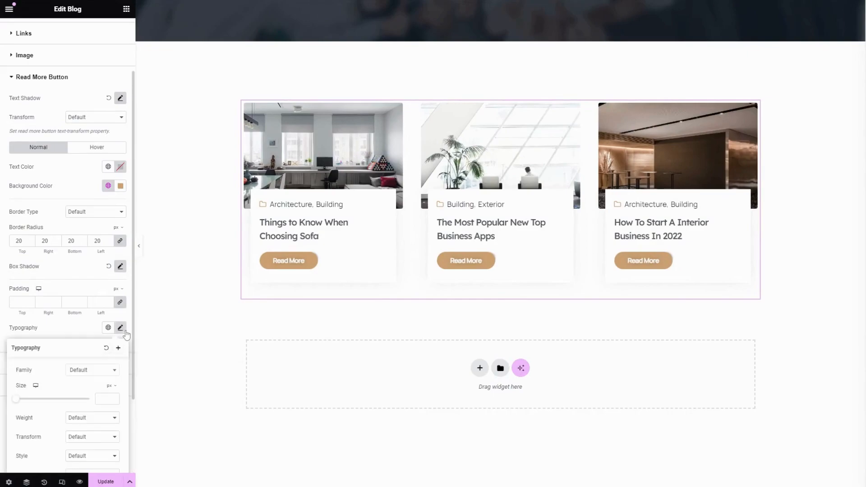
scroll(80, 304, "down", 2)
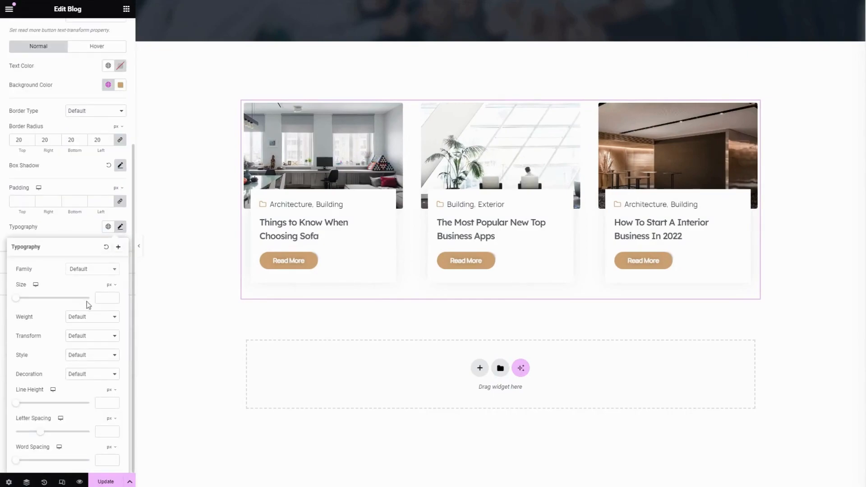
left_click(64, 234)
- Review the top meta typography options and set the top meta spacing to 6
left_click(60, 265)
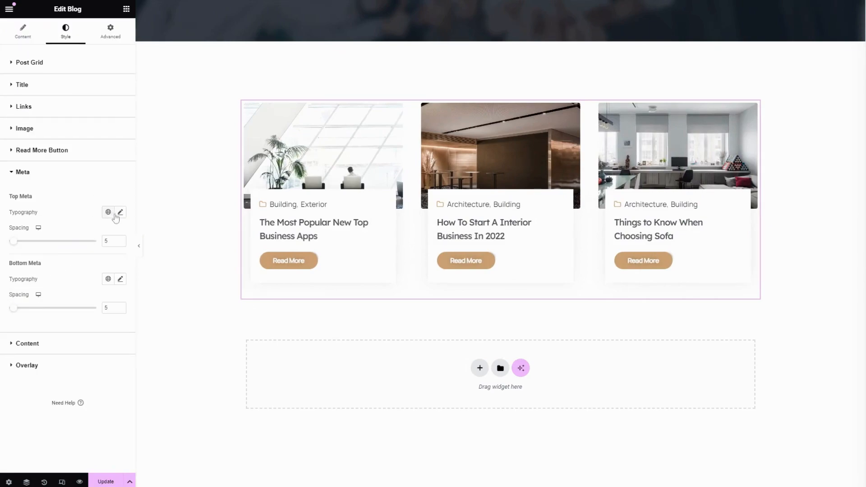
left_click(120, 212)
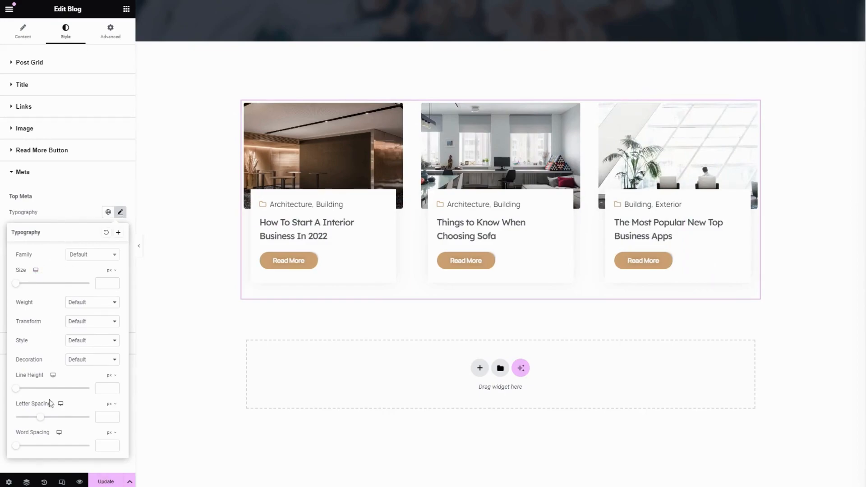
left_click(76, 209)
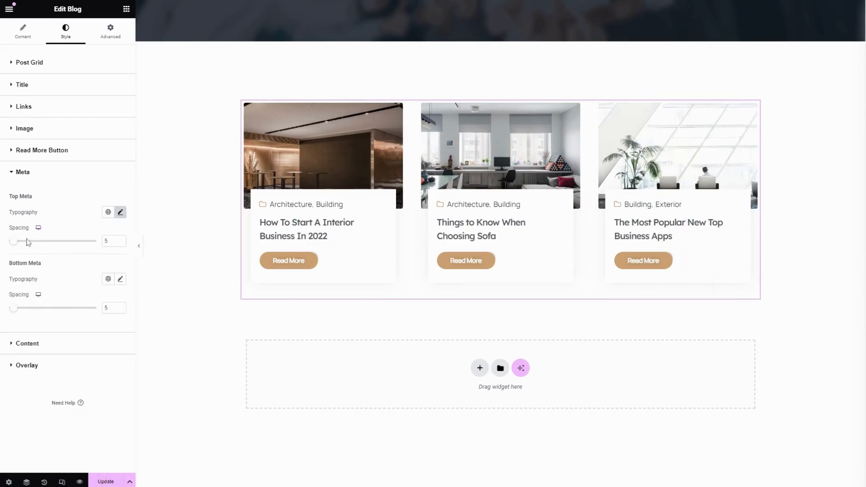
mouse_move(16, 244)
left_mouse_down()
mouse_move(34, 244)
mouse_move(16, 244)
left_mouse_up()
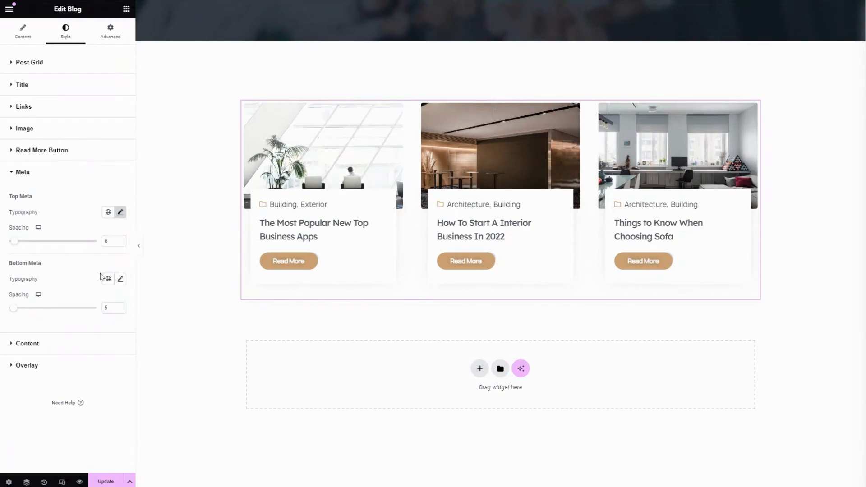
- Review the bottom meta typography options and set the bottom meta spacing to 8
left_click(120, 280)
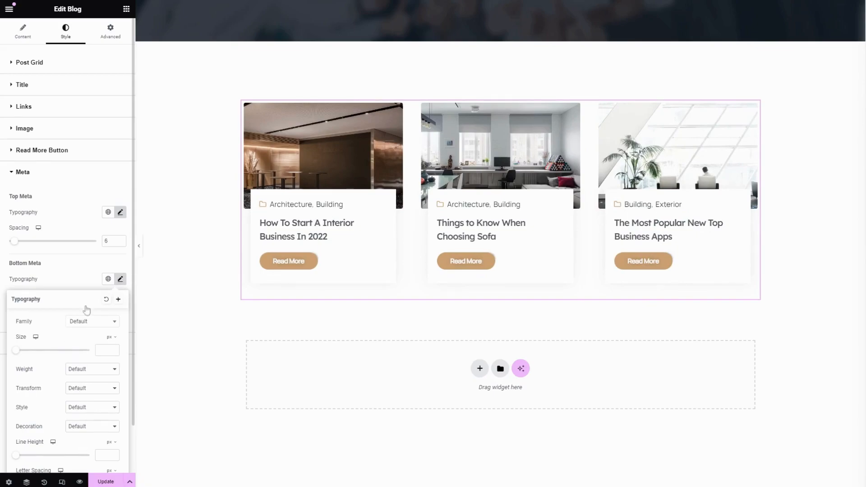
left_click(74, 267)
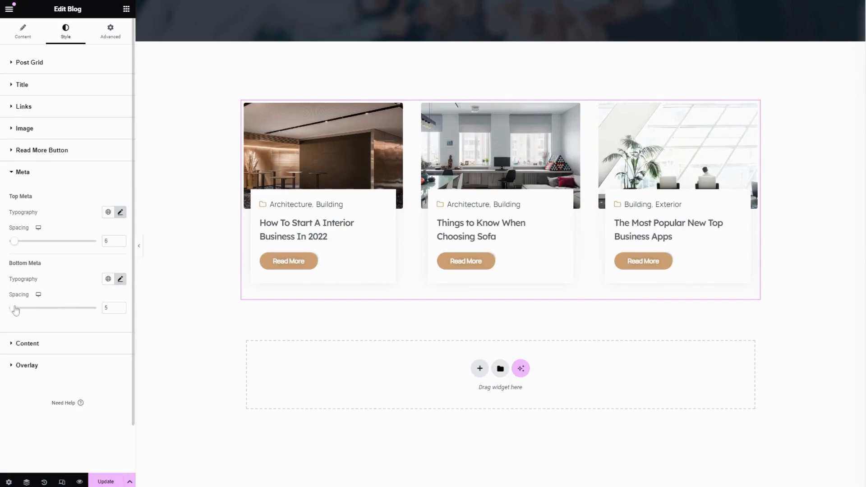
left_click_drag(16, 310, 17, 310)
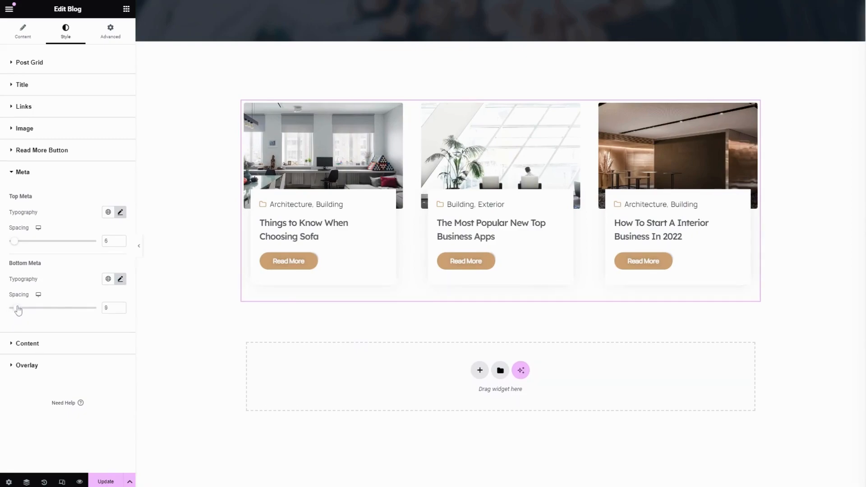
- Review the global color and typography options of the blog content and set the content spacing to 18
left_click(54, 347)
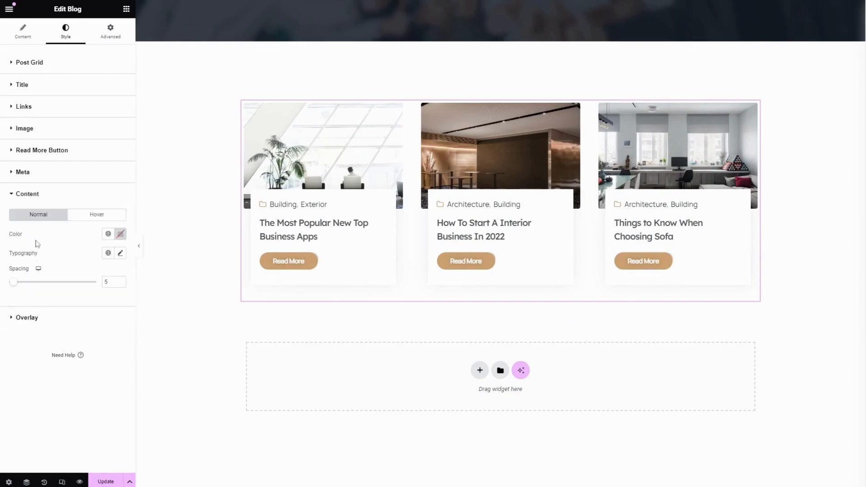
left_click(108, 234)
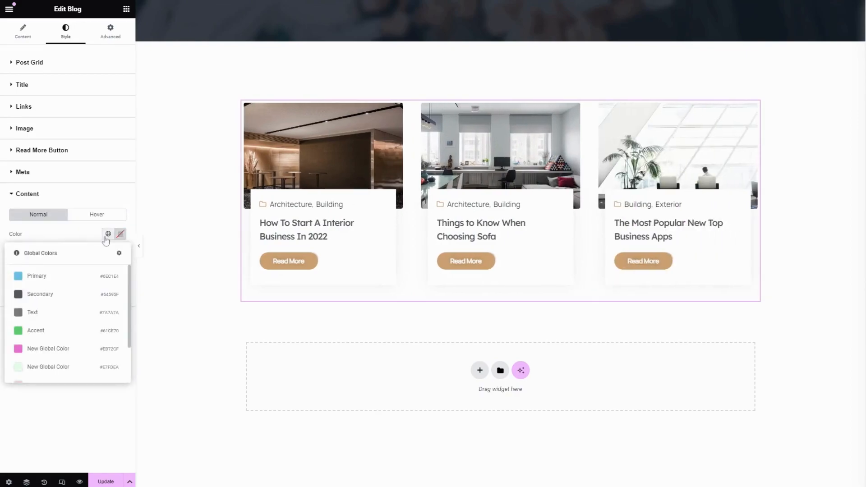
left_click(120, 253)
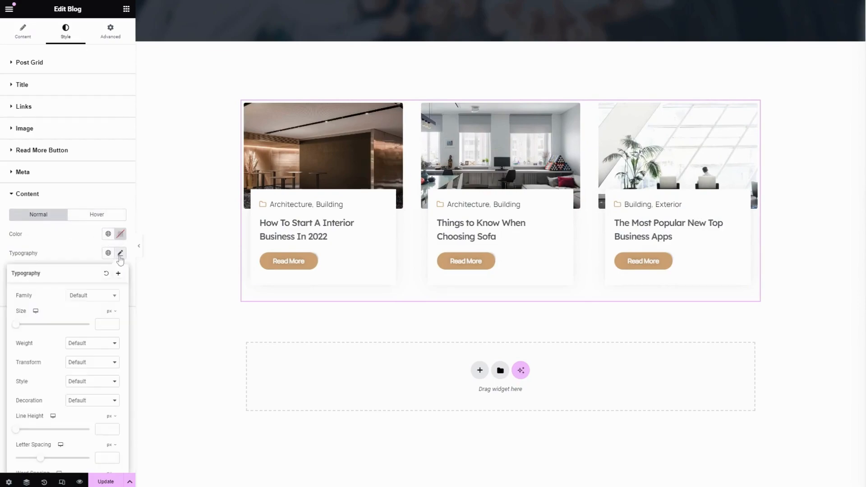
scroll(68, 391, "down", 1)
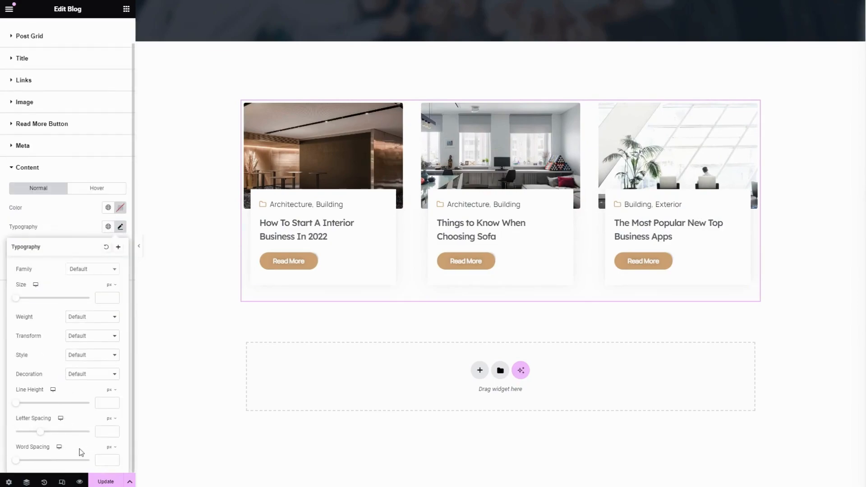
left_click(67, 220)
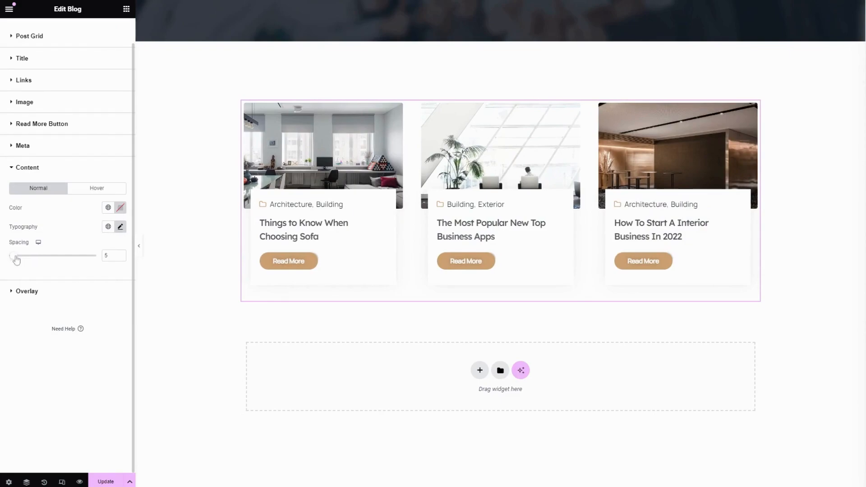
mouse_move(16, 259)
left_mouse_down()
mouse_move(57, 261)
mouse_move(27, 261)
left_mouse_up()
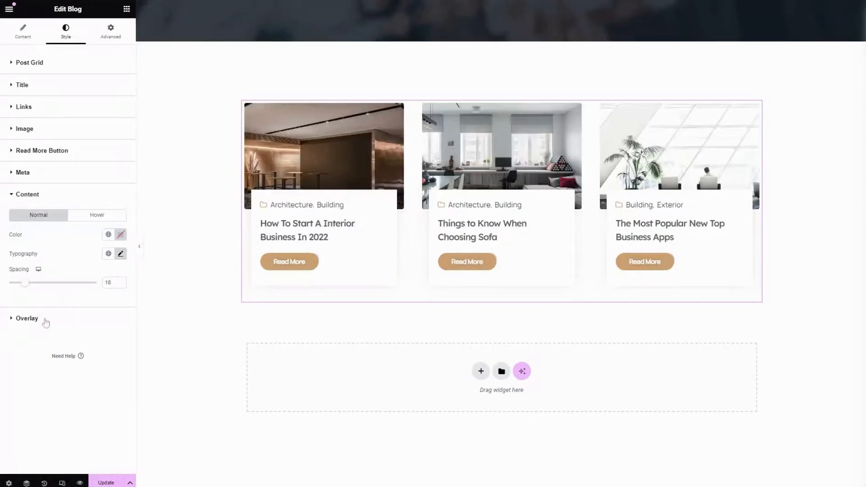
- Review the overlay's typography options and set the overlay padding to 10 px on all sides
left_click(46, 321)
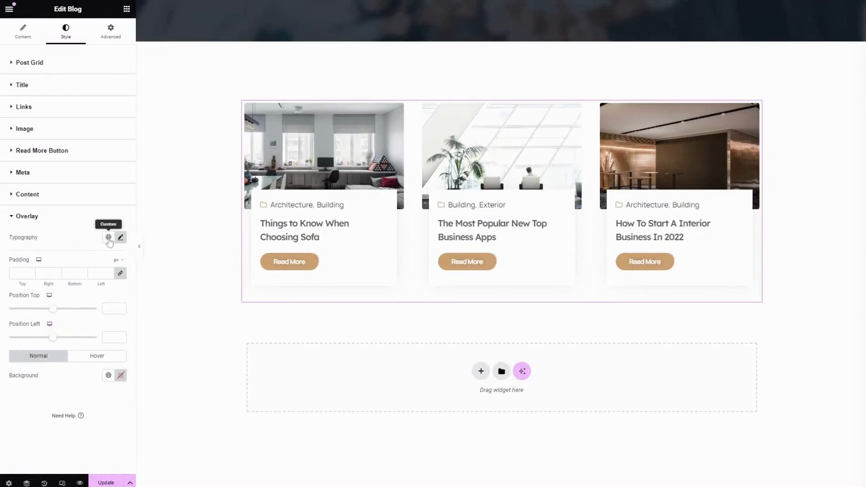
left_click(121, 238)
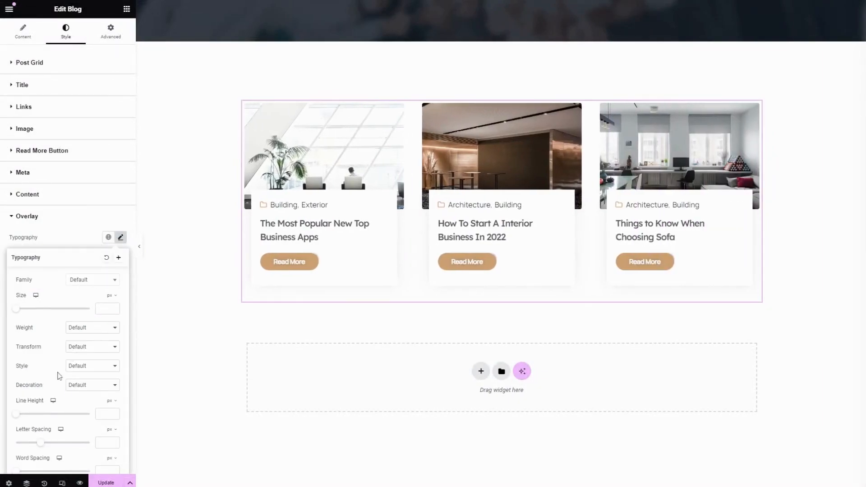
left_click(65, 236)
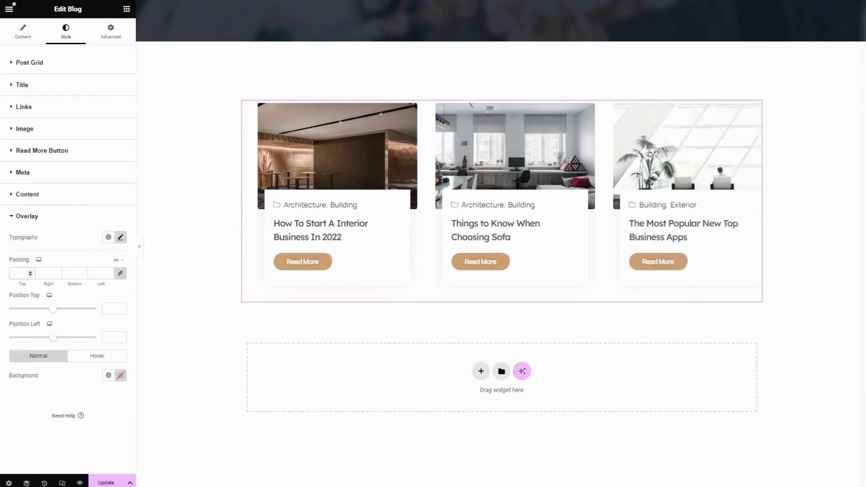
type("10")
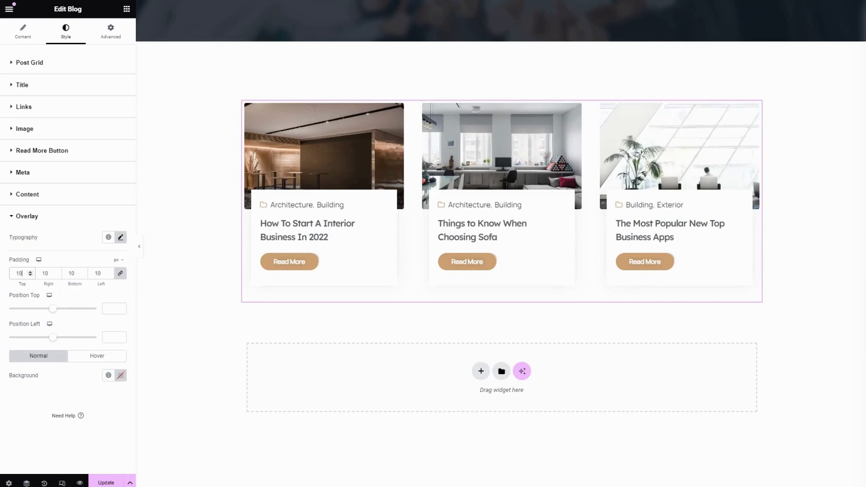
- Set the overlay's top position to 8 and its left position to 25
left_click_drag(53, 309, 59, 315)
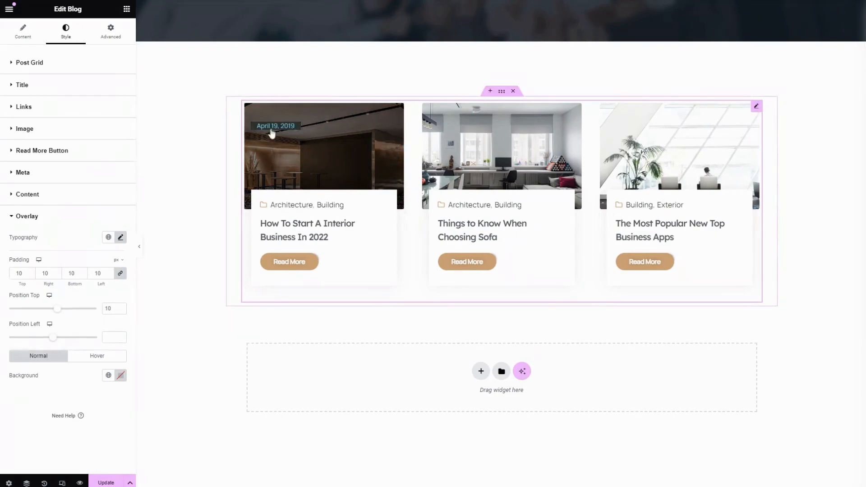
left_click_drag(60, 312, 58, 313)
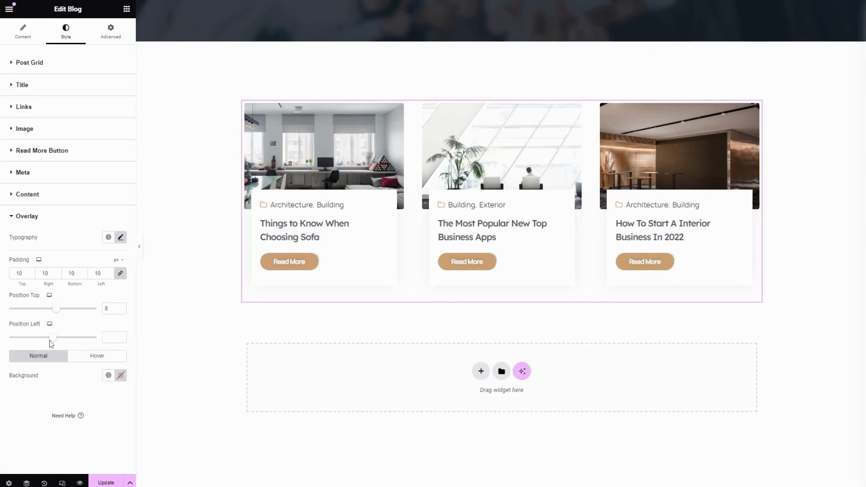
mouse_move(51, 341)
left_mouse_down()
mouse_move(23, 343)
mouse_move(62, 342)
left_mouse_up()
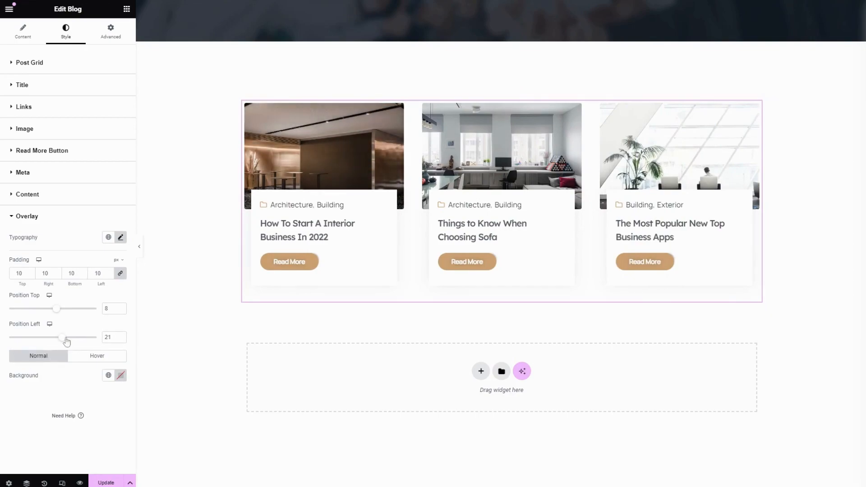
left_click_drag(66, 342, 65, 342)
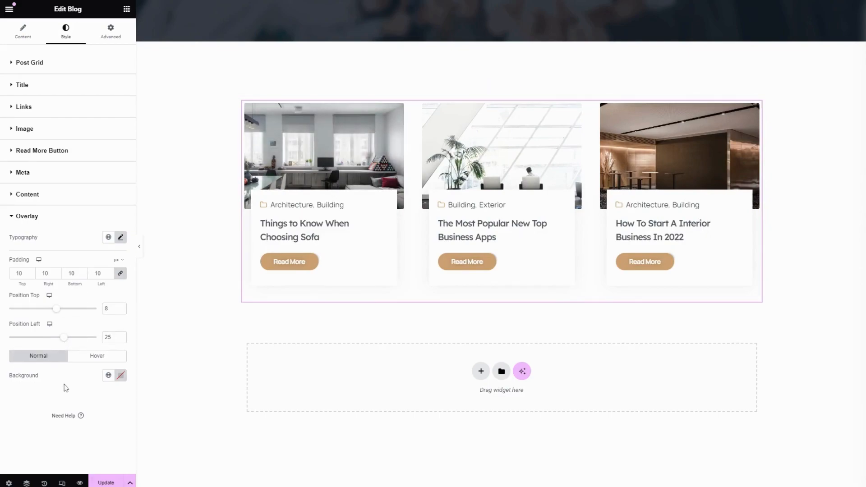
- Review the overlay's background color options for the normal and hover states
left_click(108, 375)
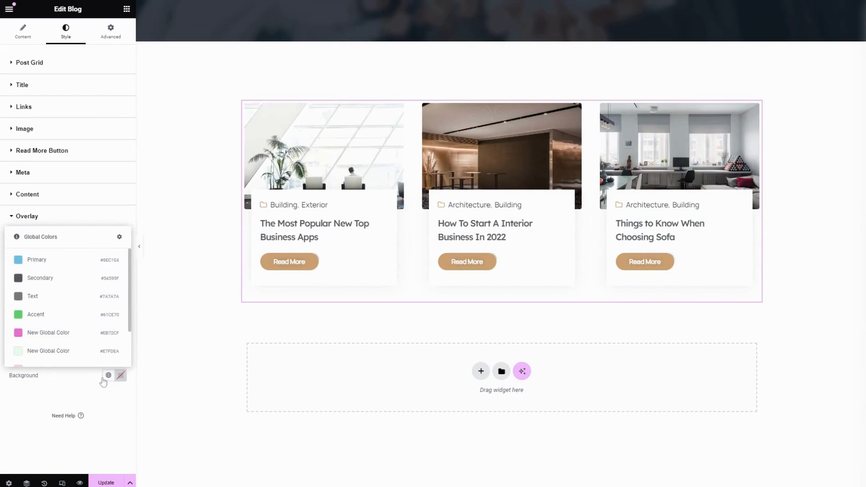
left_click(52, 378)
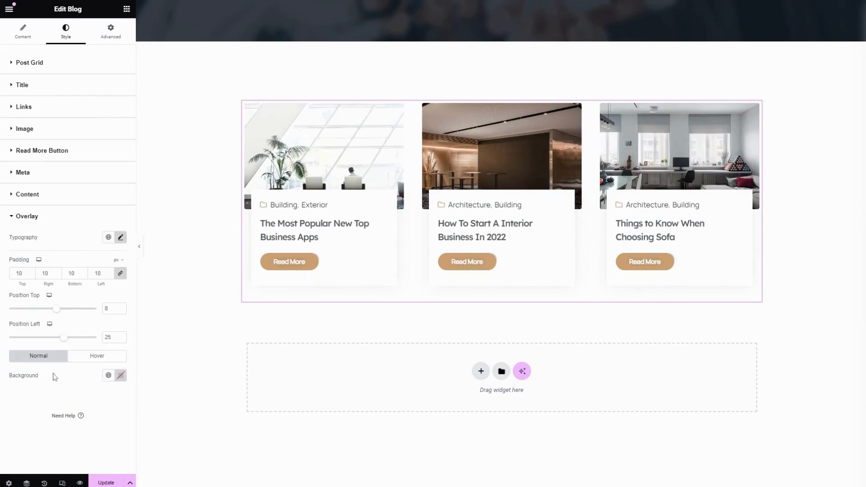
left_click(94, 358)
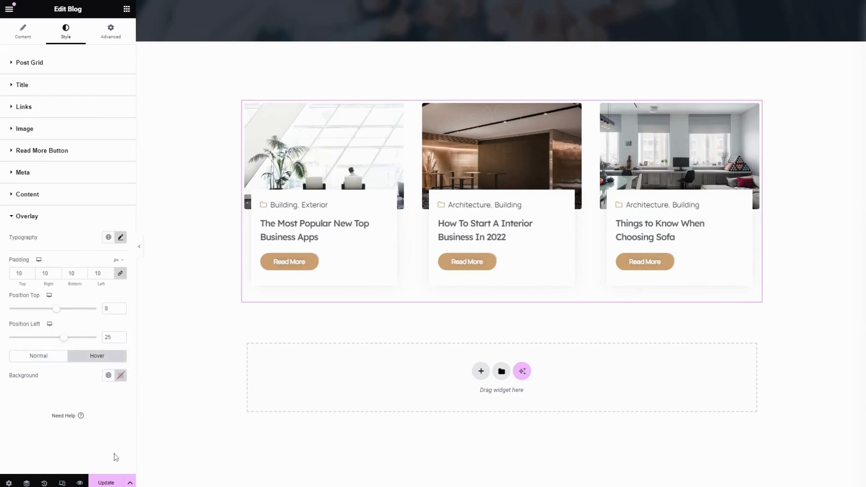
- Update the page and preview the blog grid at full width without the editing panel
left_click(109, 483)
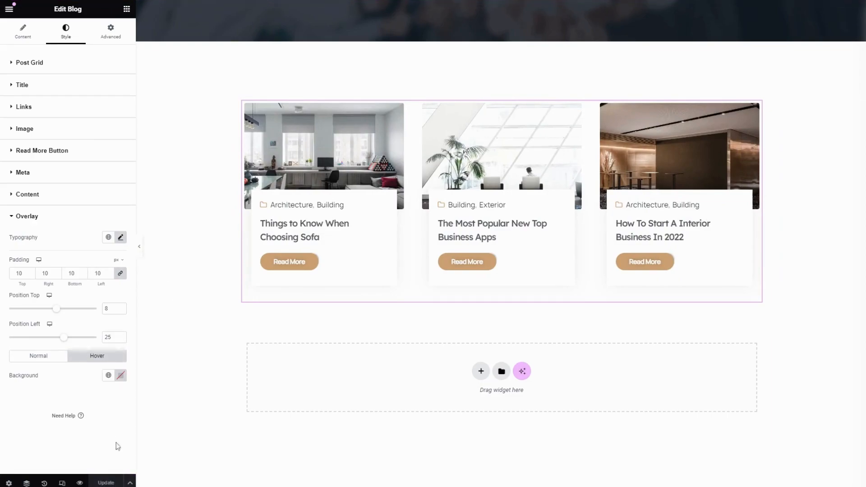
left_click(140, 251)
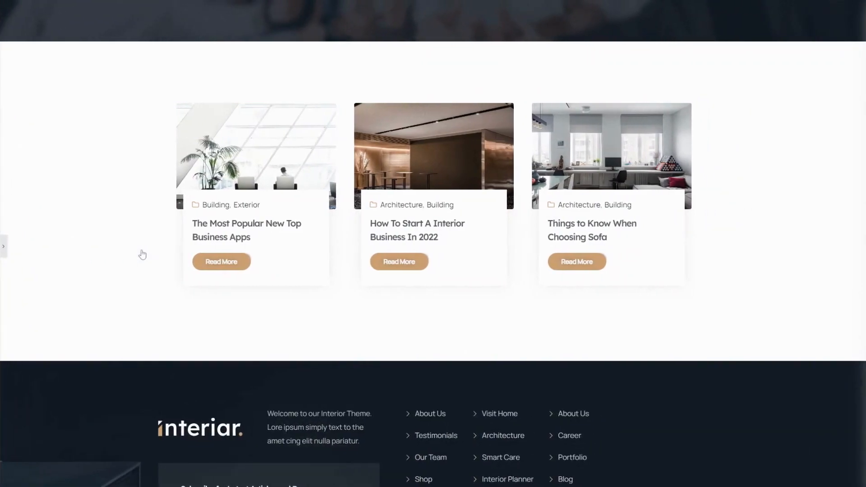